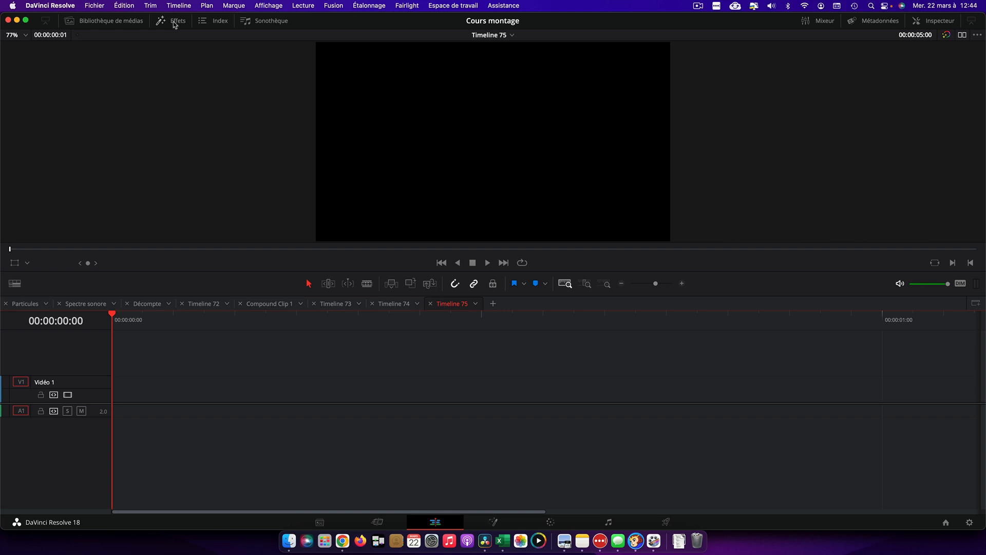
- Add a Composition Fusion clip at the start of the Vidéo 1 track and return the playhead to the beginning
{"action": "left_click", "coordinate": [174, 22]}
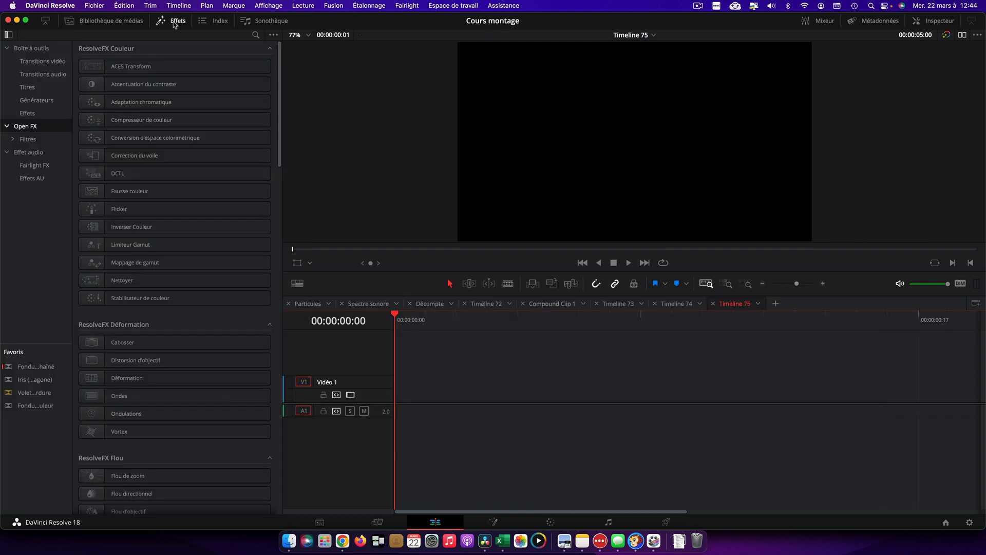
{"action": "left_click", "coordinate": [27, 113]}
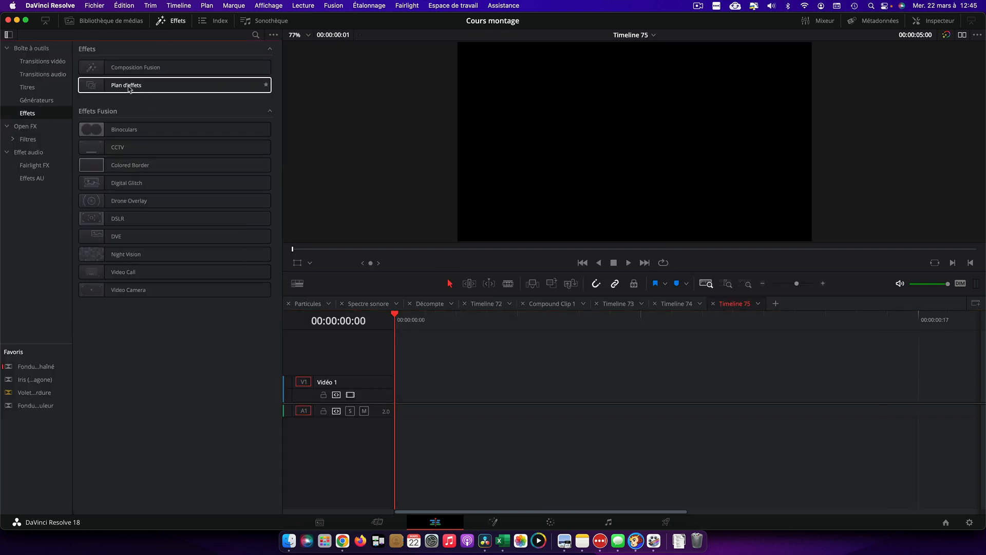
{"action": "left_click_drag", "start_coordinate": [97, 67], "coordinate": [254, 389]}
{"action": "left_click", "coordinate": [176, 21]}
{"action": "key", "text": "Home"}
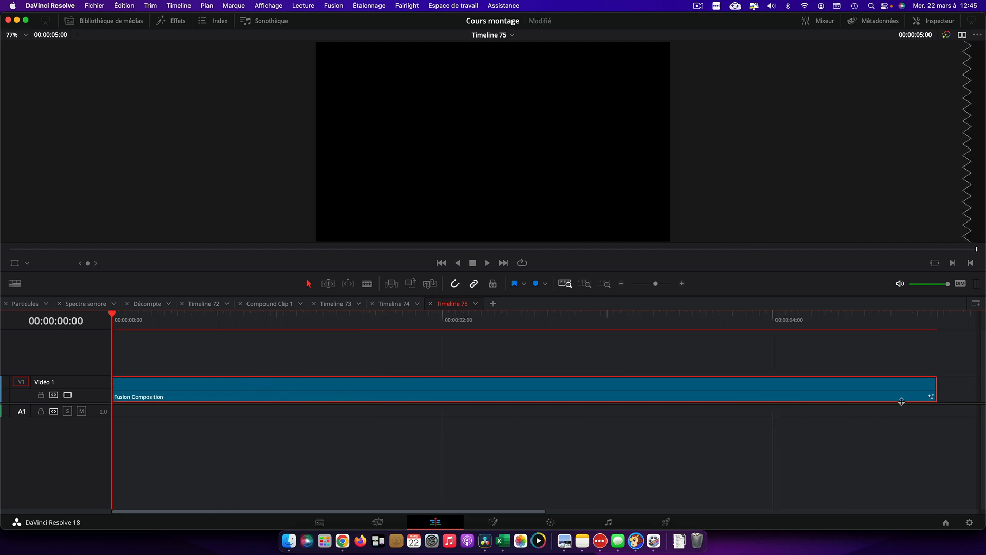
- Open the composition clip in the Fusion page and add a Text node connected to MediaOut1
{"action": "mouse_move", "coordinate": [933, 394]}
{"action": "left_mouse_down"}
{"action": "mouse_move", "coordinate": [824, 394]}
{"action": "mouse_move", "coordinate": [931, 392]}
{"action": "left_mouse_up"}
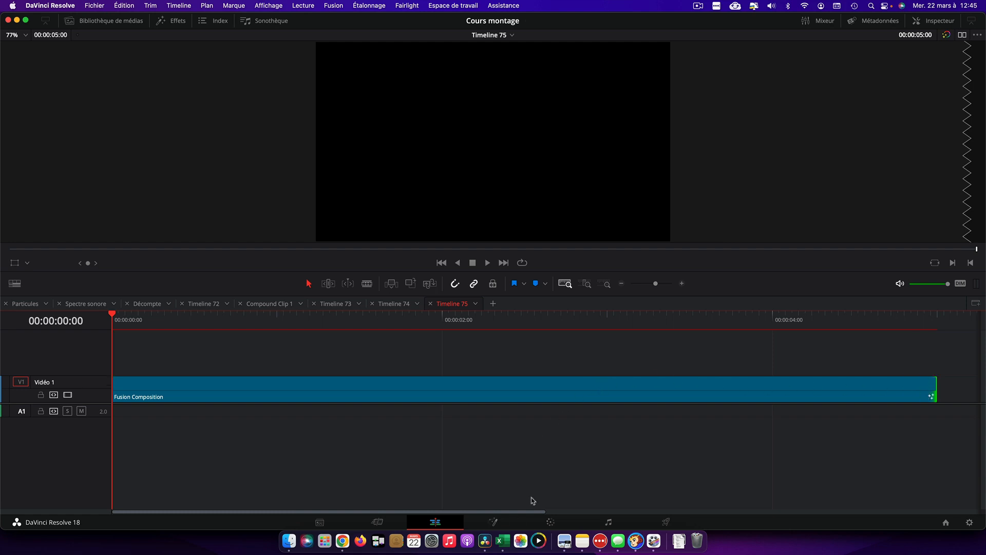
{"action": "left_click", "coordinate": [494, 522]}
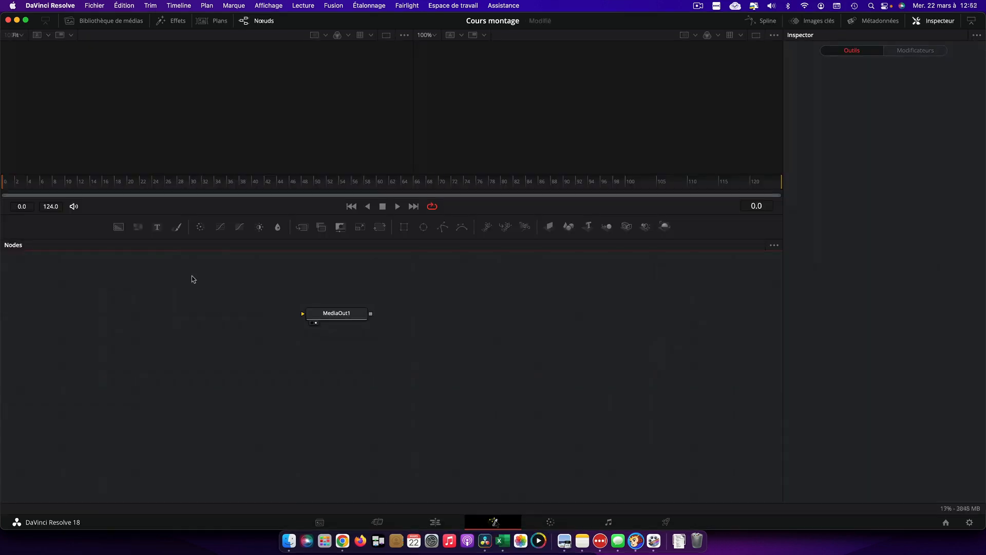
{"action": "left_click_drag", "start_coordinate": [157, 226], "coordinate": [304, 314]}
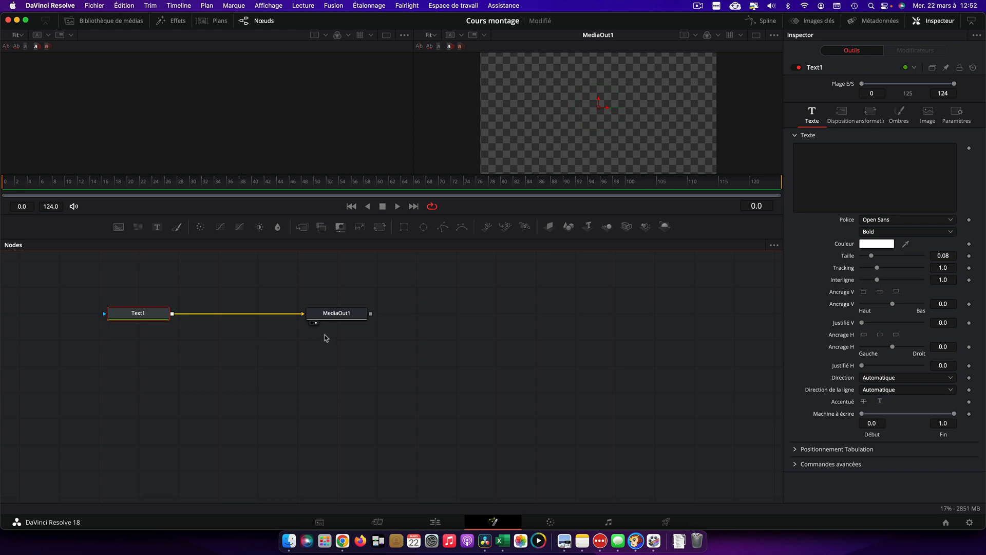
- Drive Text1's text content with the expression ceil(5-(time)/25)
{"action": "left_click", "coordinate": [826, 177]}
{"action": "right_click", "coordinate": [826, 177]}
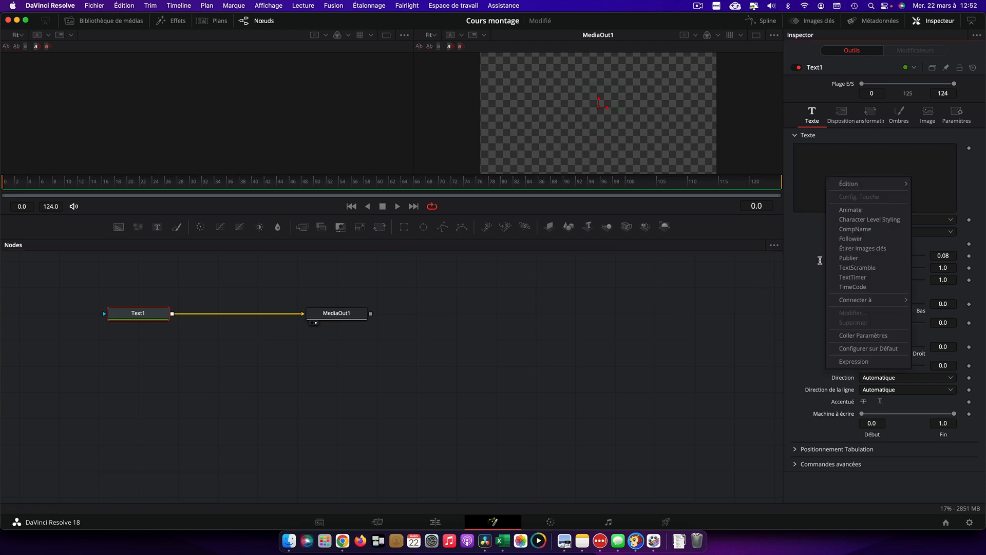
{"action": "left_click", "coordinate": [842, 362]}
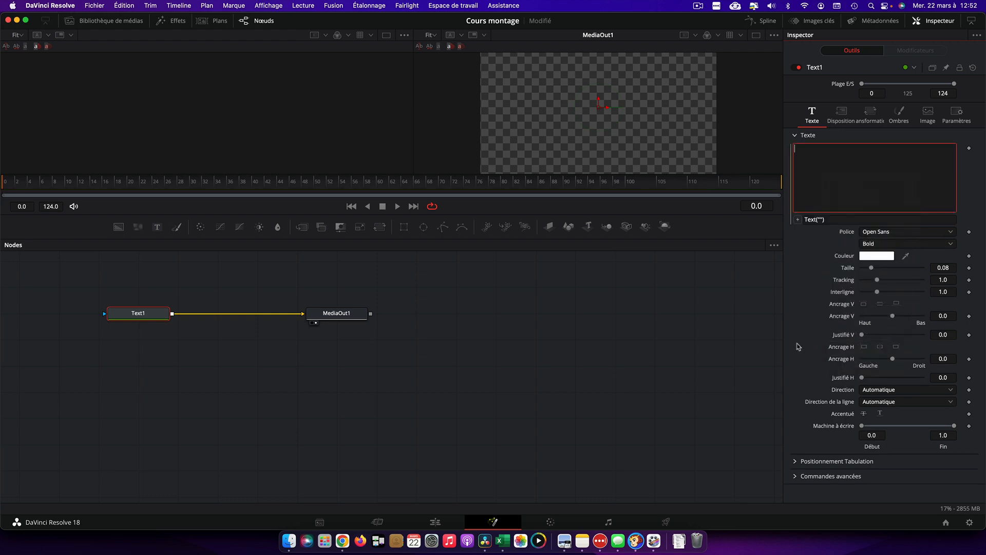
{"action": "left_click", "coordinate": [827, 219]}
{"action": "left_click_drag", "start_coordinate": [828, 219], "coordinate": [804, 225]}
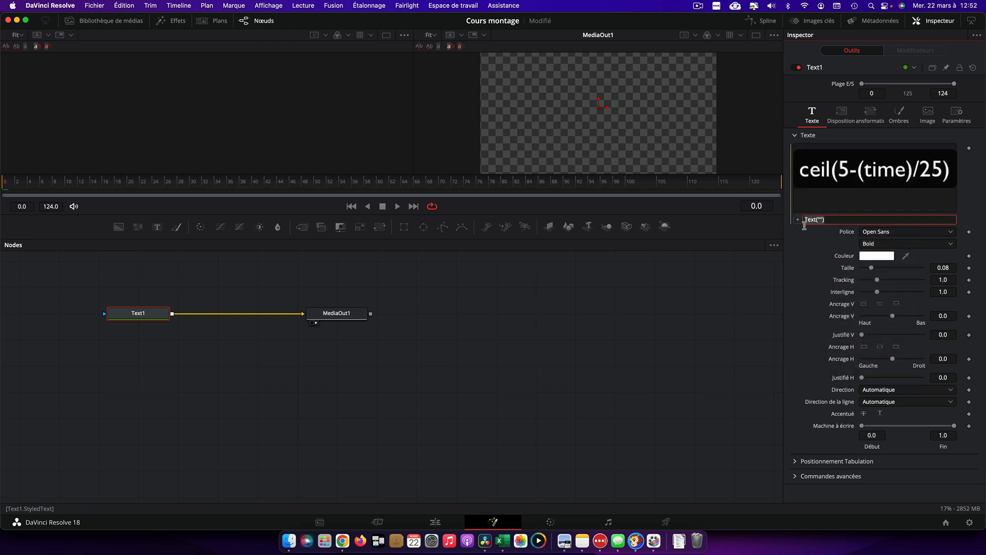
{"action": "type", "text": "ceil(5-(time)/25"}
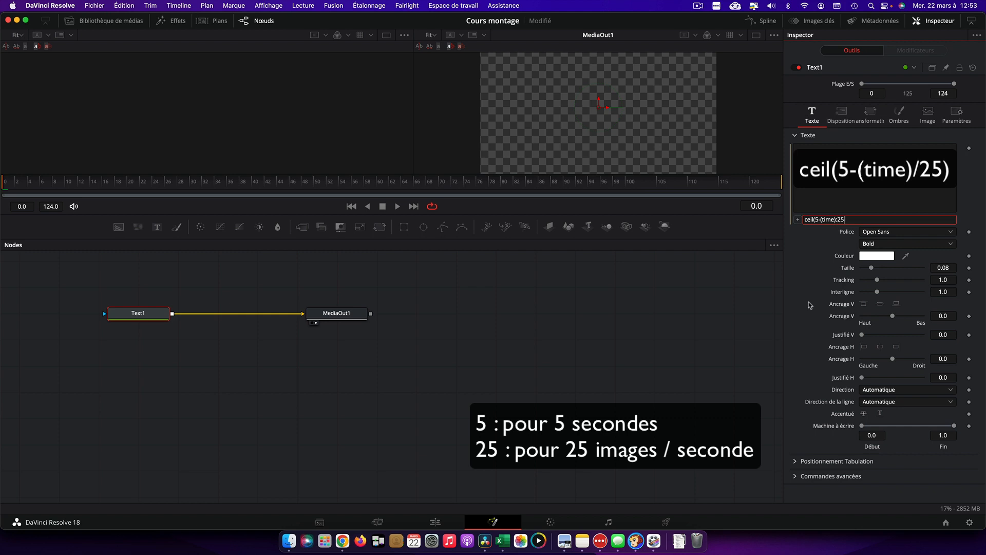
{"action": "type", "text": ")"}
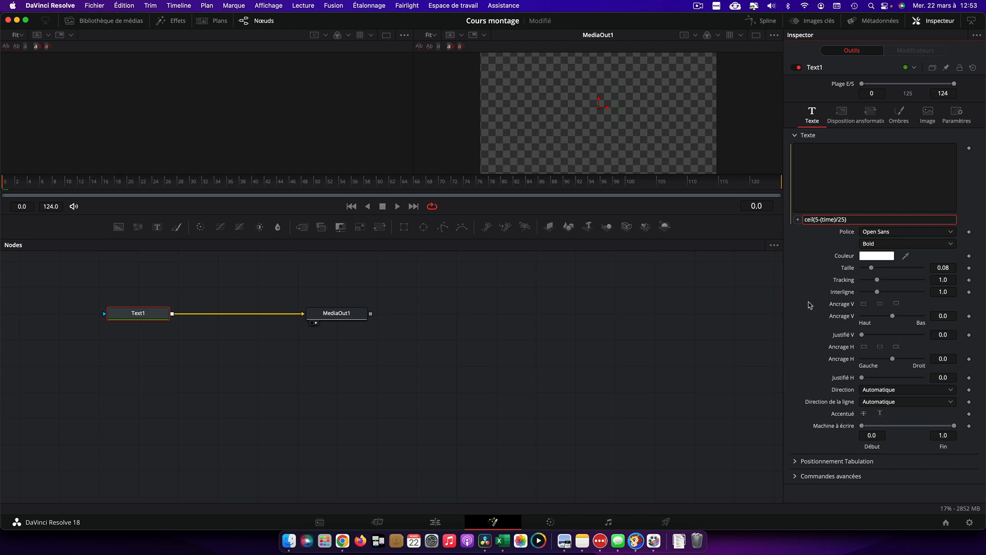
{"action": "left_click", "coordinate": [711, 300]}
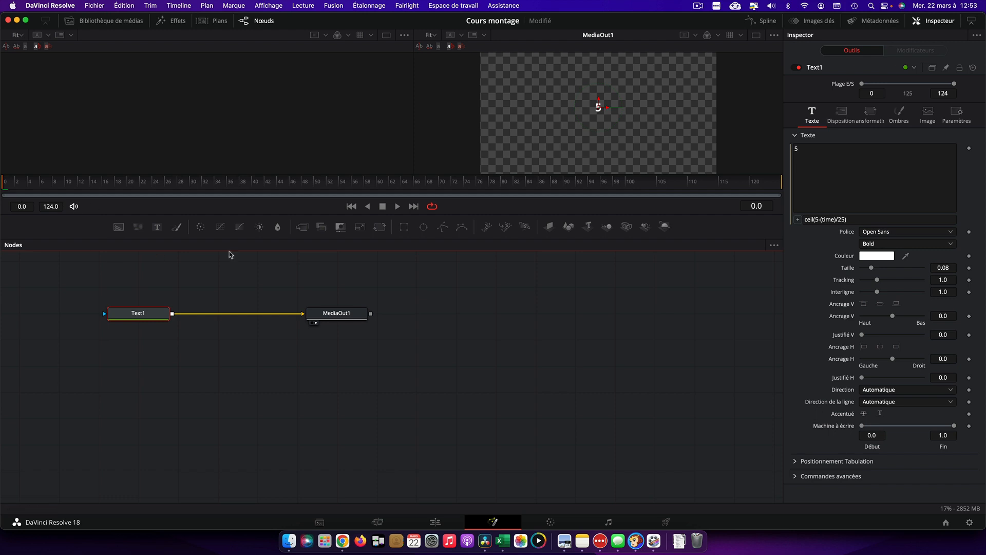
- Play back the countdown, enlarge the viewer area and set Text1's size to about 0.4764
{"action": "left_click", "coordinate": [397, 206]}
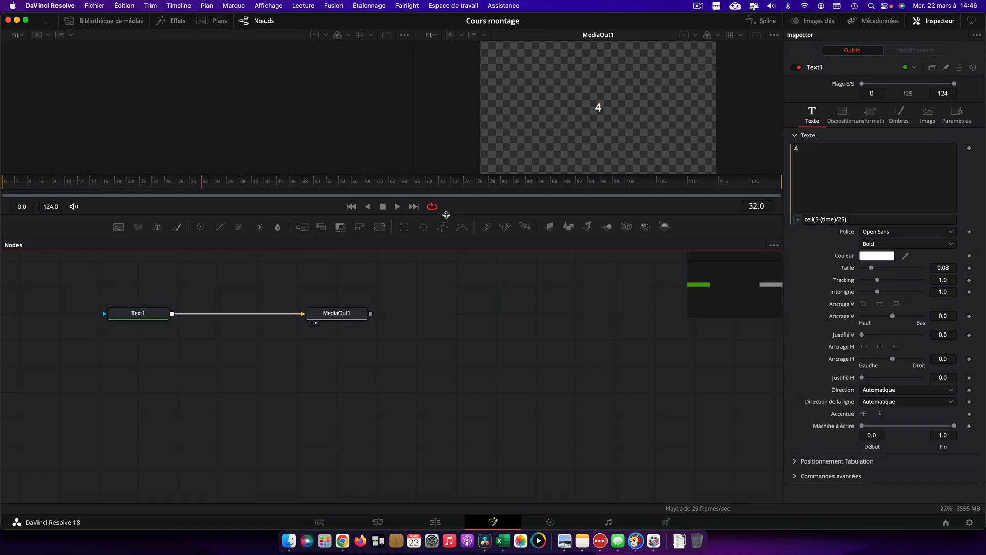
{"action": "left_click_drag", "start_coordinate": [447, 214], "coordinate": [437, 311]}
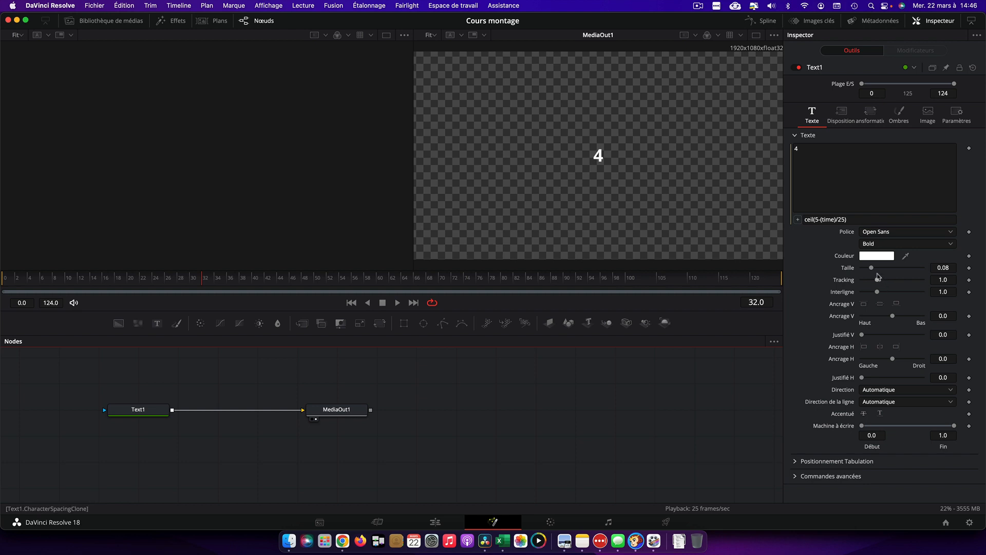
{"action": "left_click_drag", "start_coordinate": [871, 268], "coordinate": [919, 275]}
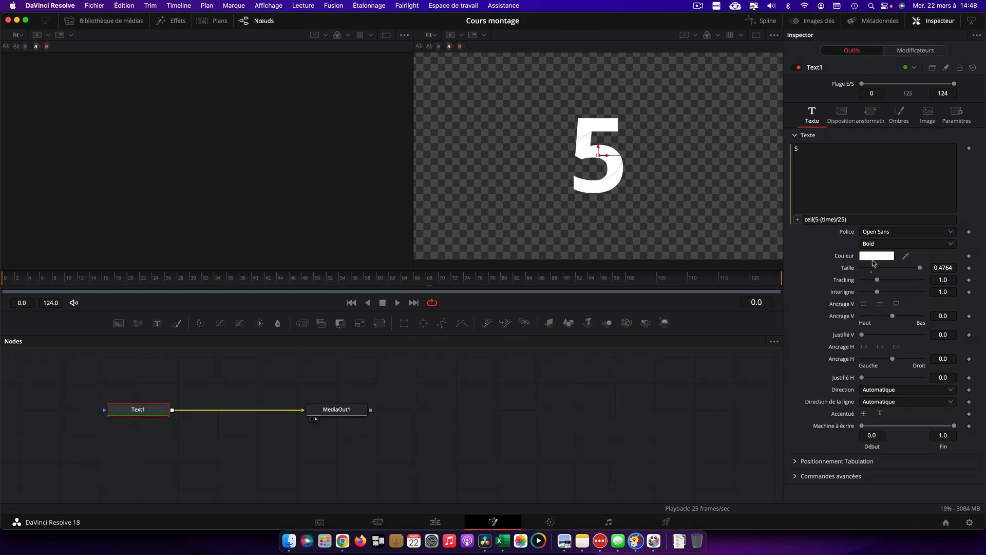
- Set the countdown text's colour to black
{"action": "left_click", "coordinate": [876, 255]}
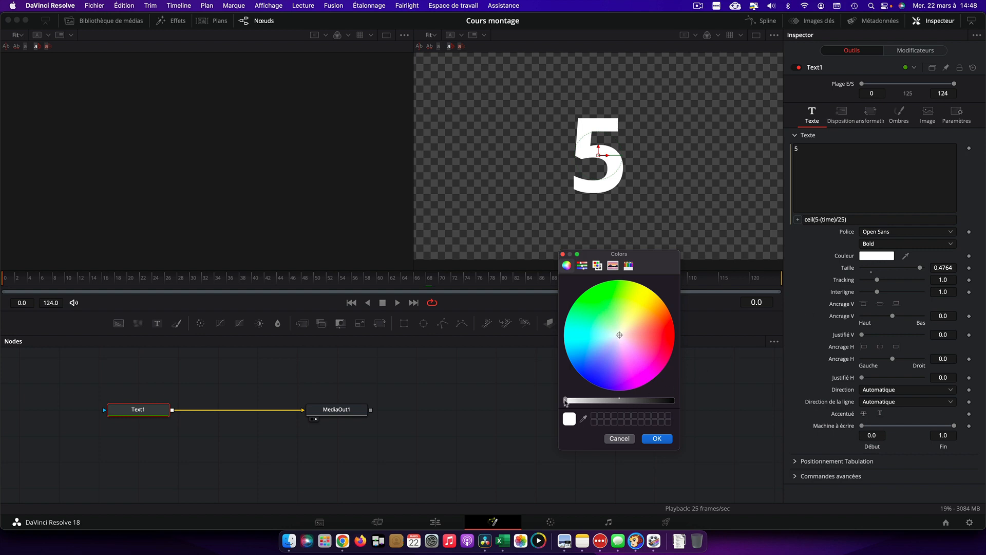
{"action": "left_click_drag", "start_coordinate": [565, 401], "coordinate": [673, 401]}
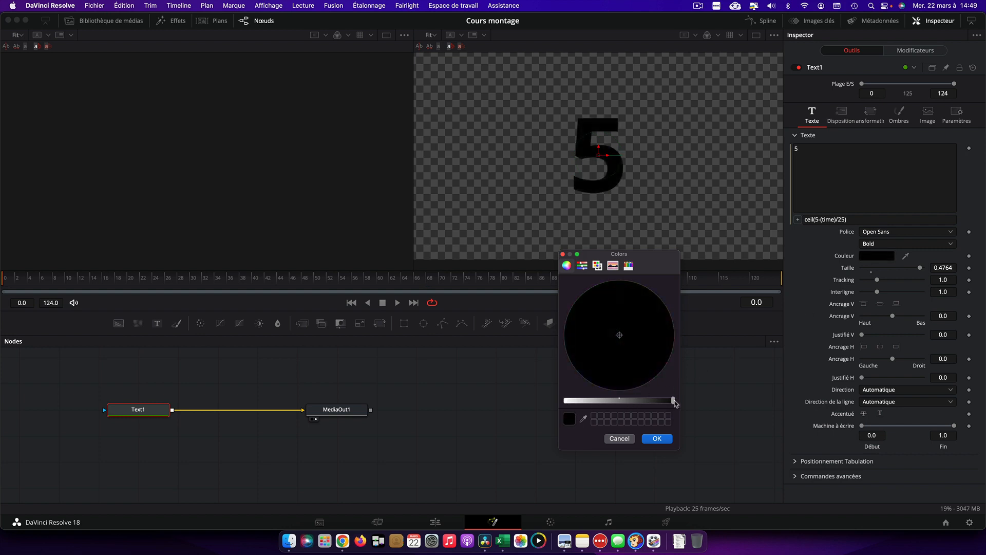
{"action": "left_click", "coordinate": [663, 441]}
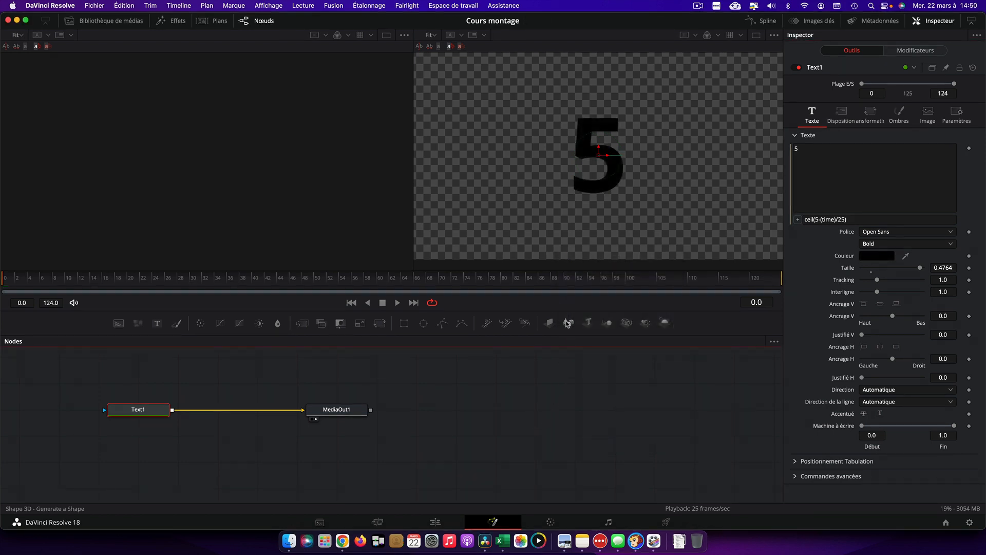
- Add a Shape3D node connected to a new Renderer3D node and show the renderer in the first viewer
{"action": "left_click_drag", "start_coordinate": [569, 325], "coordinate": [537, 401]}
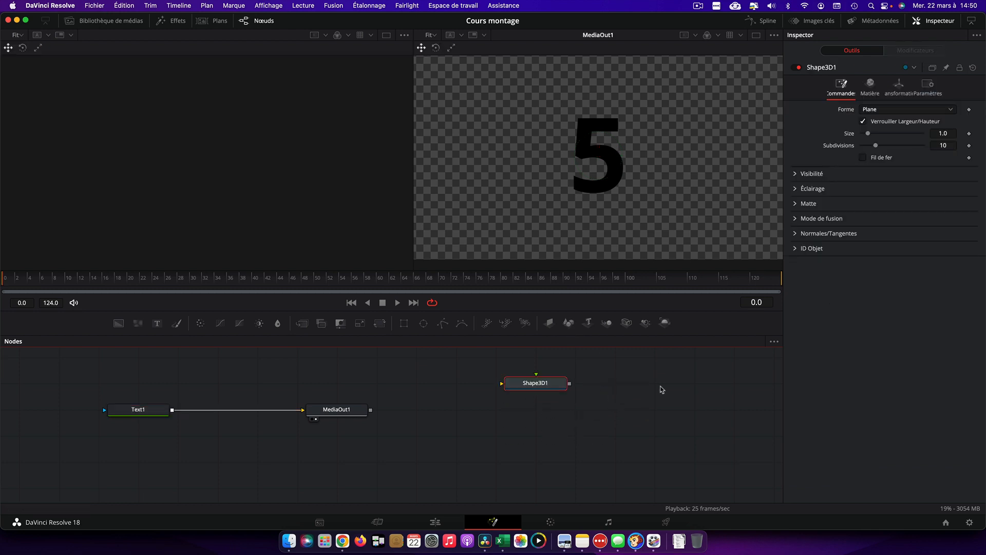
{"action": "left_click_drag", "start_coordinate": [665, 324], "coordinate": [654, 393]}
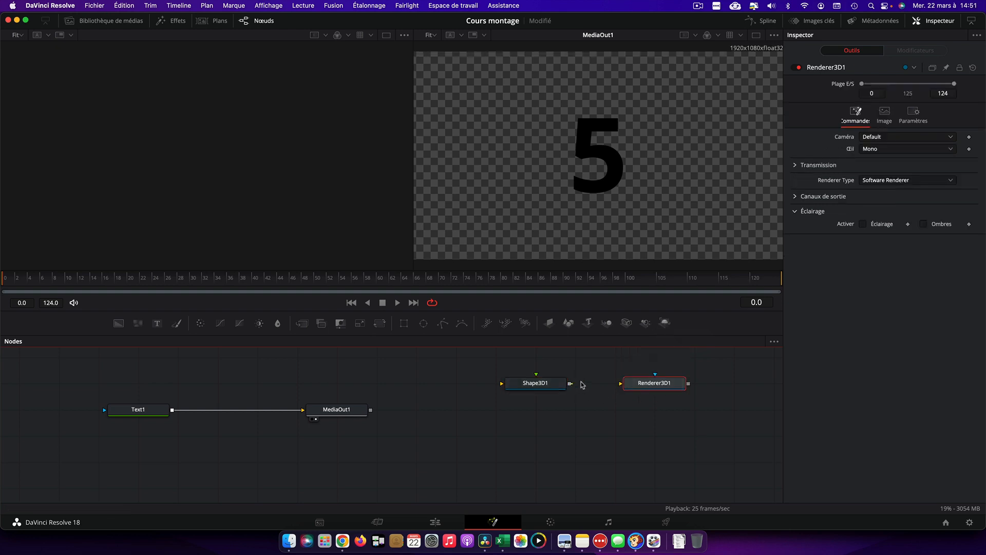
{"action": "left_click_drag", "start_coordinate": [569, 384], "coordinate": [620, 385]}
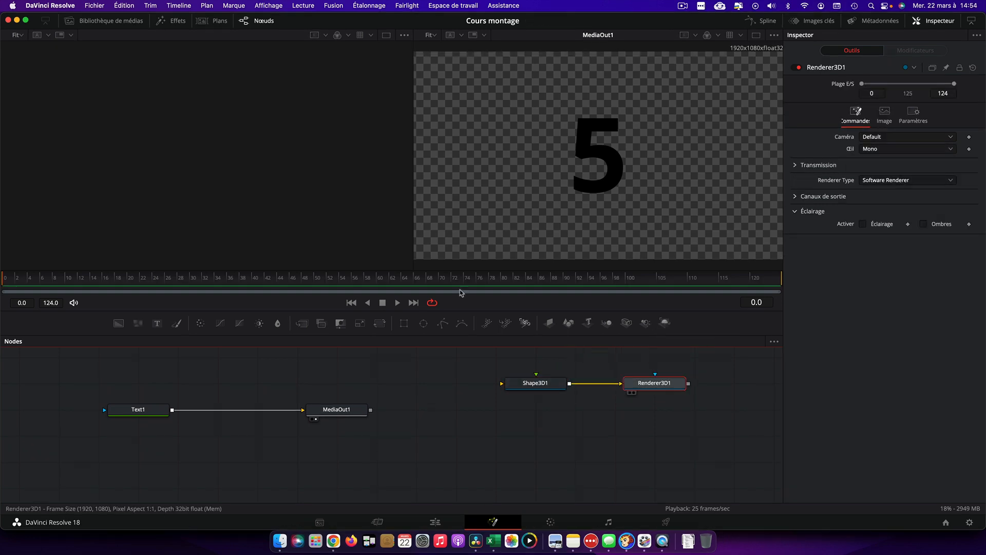
{"action": "key", "text": "1"}
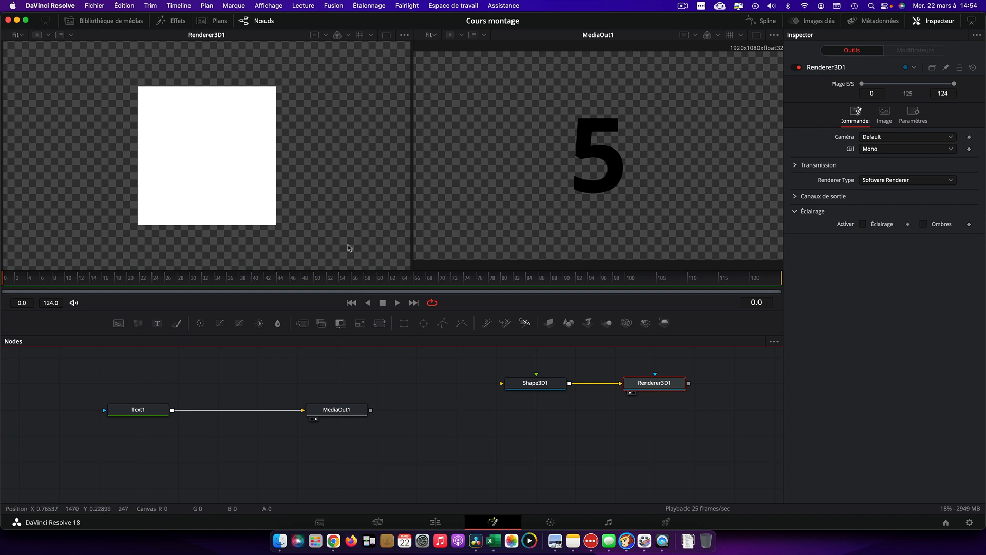
- Change Shape3D1's form to Cylinder and show the Shape3D1 node in the first viewer
{"action": "left_click", "coordinate": [548, 389]}
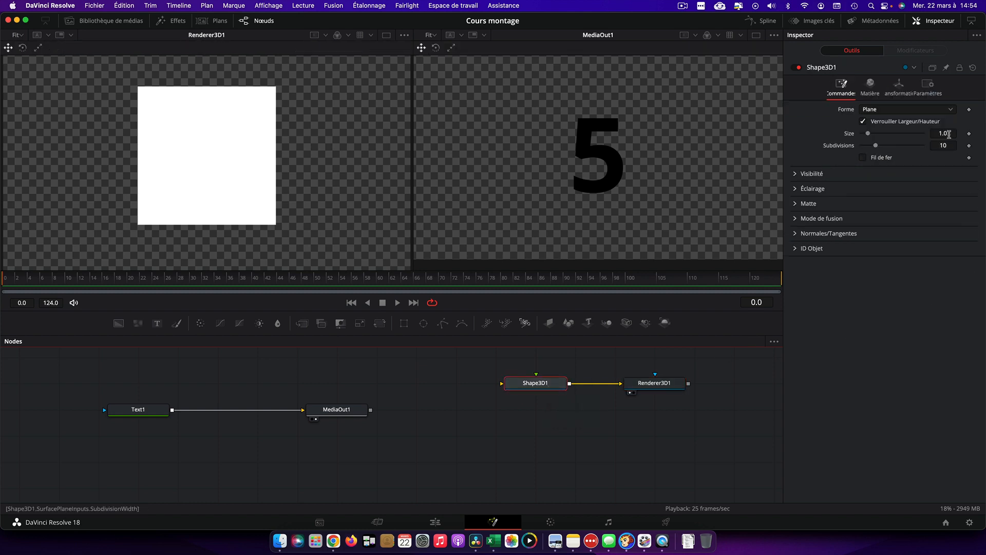
{"action": "left_click", "coordinate": [950, 111]}
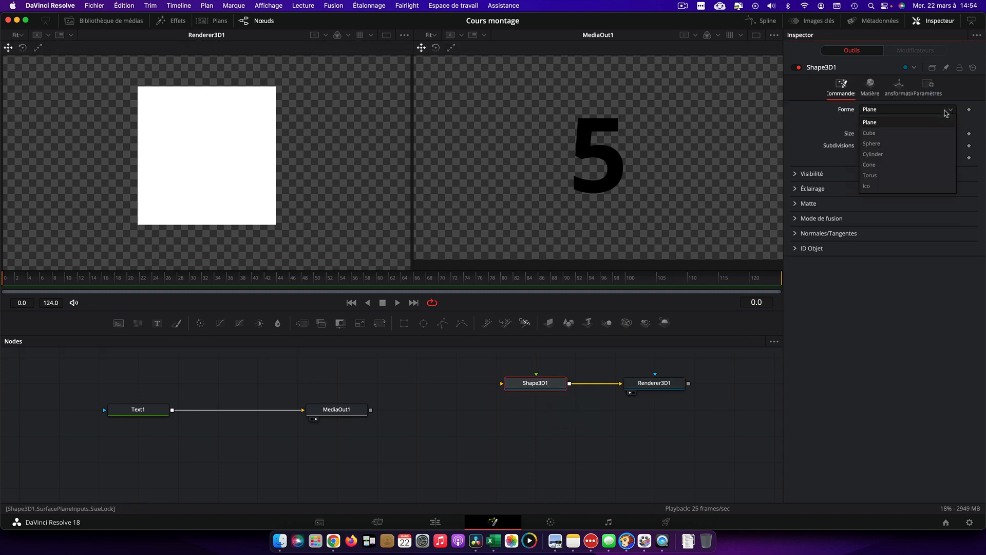
{"action": "left_click", "coordinate": [881, 157]}
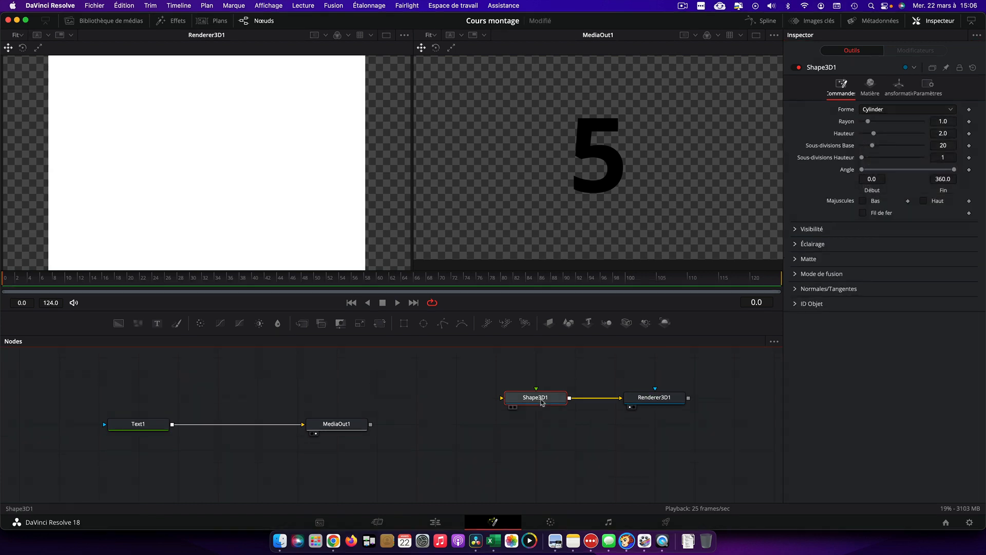
{"action": "left_click_drag", "start_coordinate": [534, 397], "coordinate": [268, 235]}
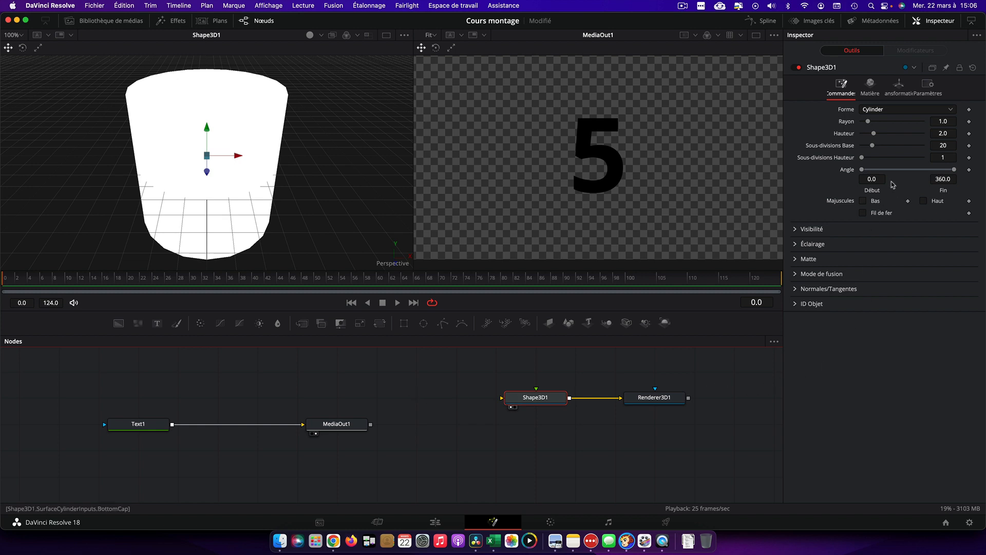
- Turn the cylinder into a smooth flat disc with height 0, only the Haut cap enabled and 100 base subdivisions, saving the project
{"action": "left_click_drag", "start_coordinate": [873, 133], "coordinate": [859, 135]}
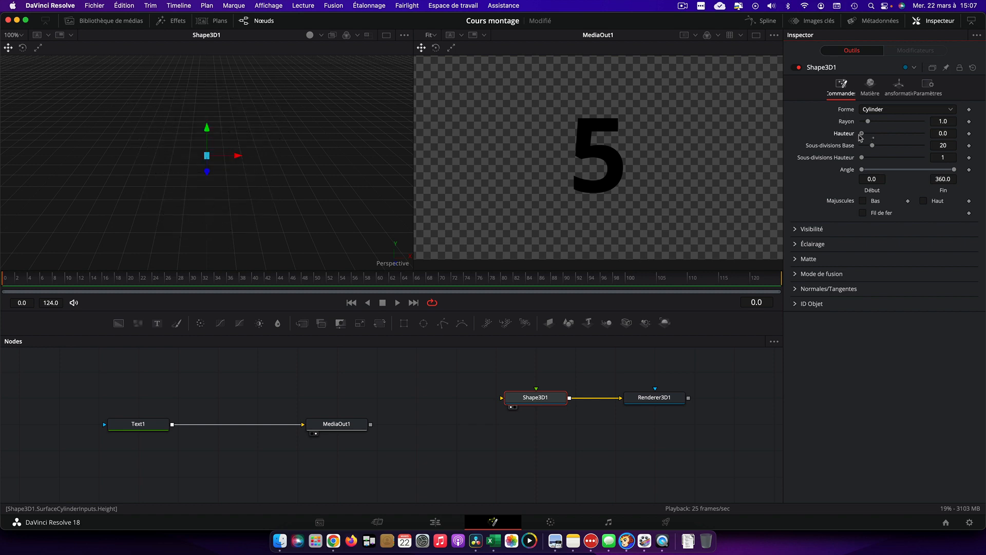
{"action": "left_click", "coordinate": [863, 201]}
{"action": "left_click", "coordinate": [863, 201]}
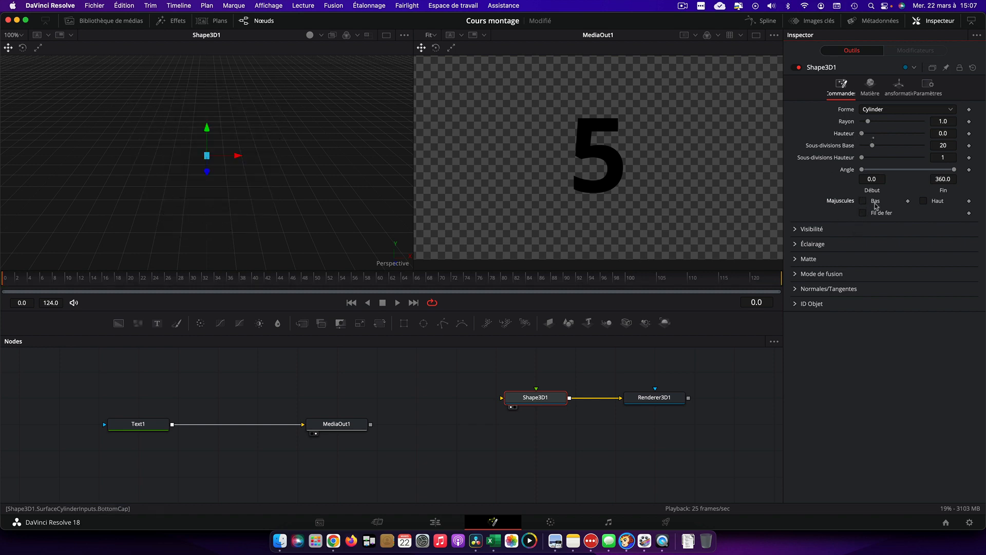
{"action": "left_click", "coordinate": [922, 201]}
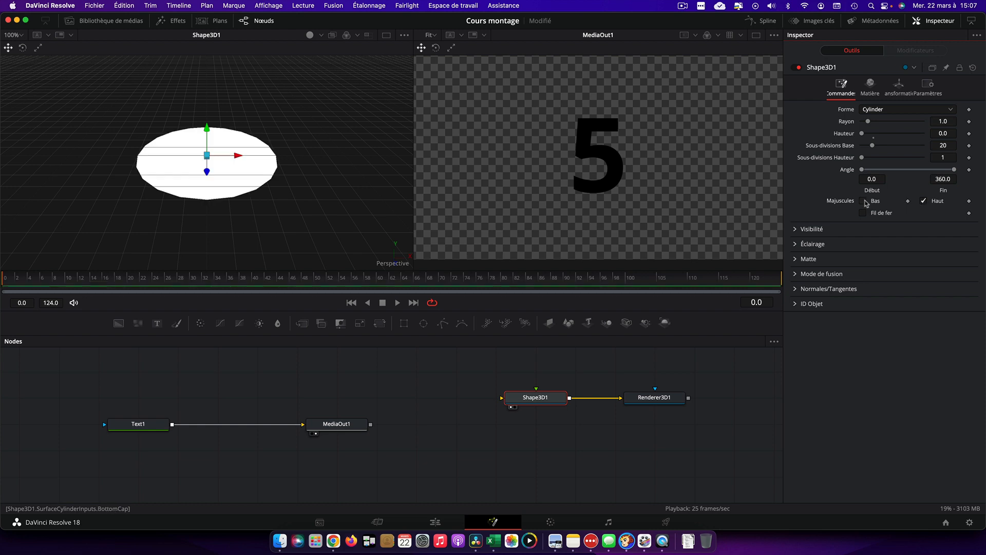
{"action": "key", "text": "super+s"}
{"action": "left_click_drag", "start_coordinate": [871, 147], "coordinate": [923, 146]}
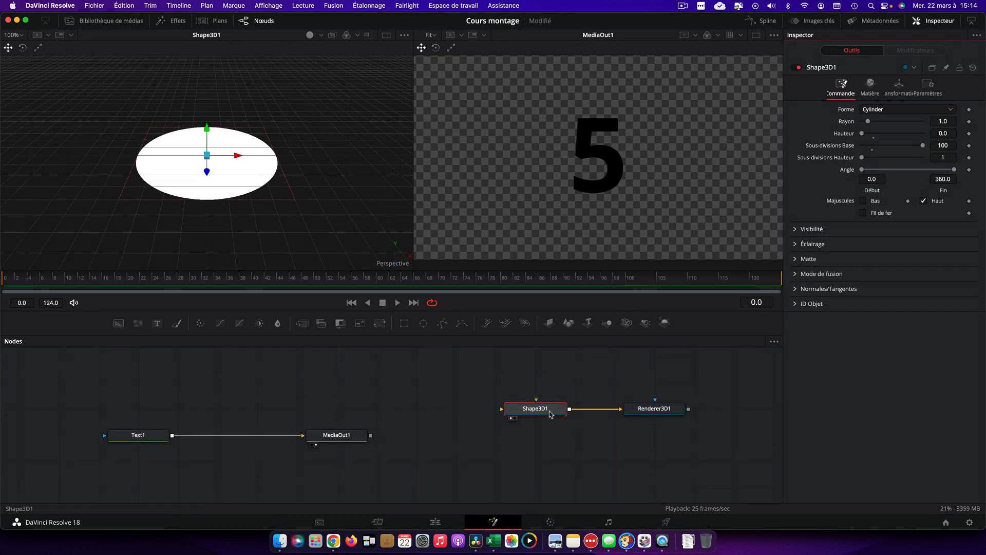
- Rotate the Shape3D1 disc 90 degrees about the X axis
{"action": "left_click", "coordinate": [898, 88]}
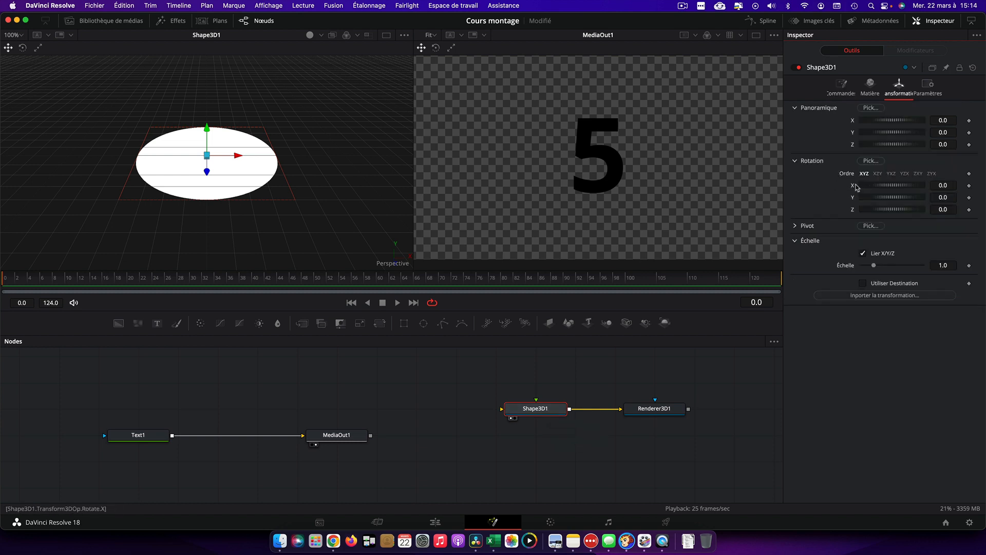
{"action": "left_click", "coordinate": [943, 184]}
{"action": "type", "text": "90"}
{"action": "key", "text": "Return"}
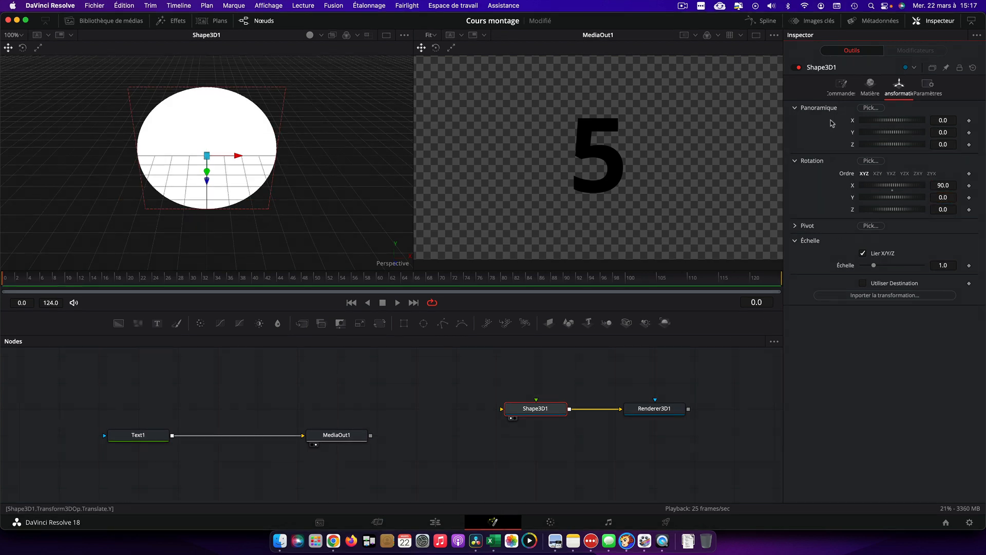
- Set the start angle of the Shape3D1 disc to 100 degrees
{"action": "left_click", "coordinate": [840, 90]}
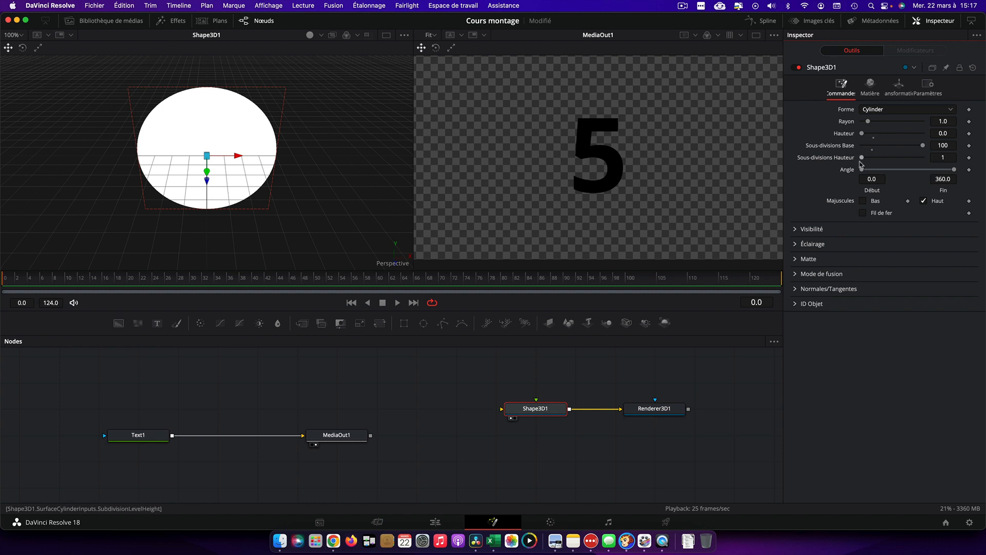
{"action": "left_click_drag", "start_coordinate": [862, 172], "coordinate": [886, 170]}
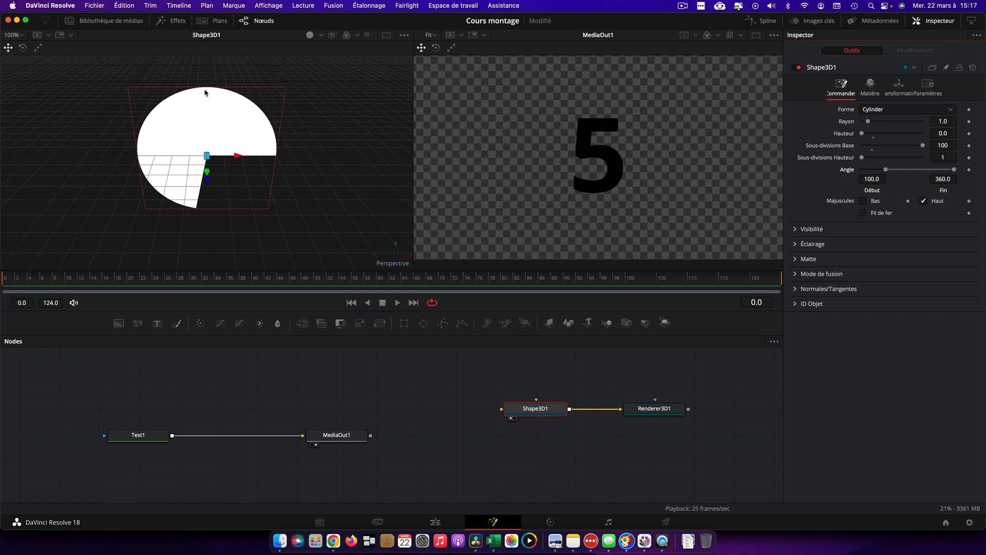
- Rotate the Shape3D1 disc 90 degrees about the Z axis
{"action": "left_click", "coordinate": [899, 88]}
{"action": "left_click", "coordinate": [941, 209]}
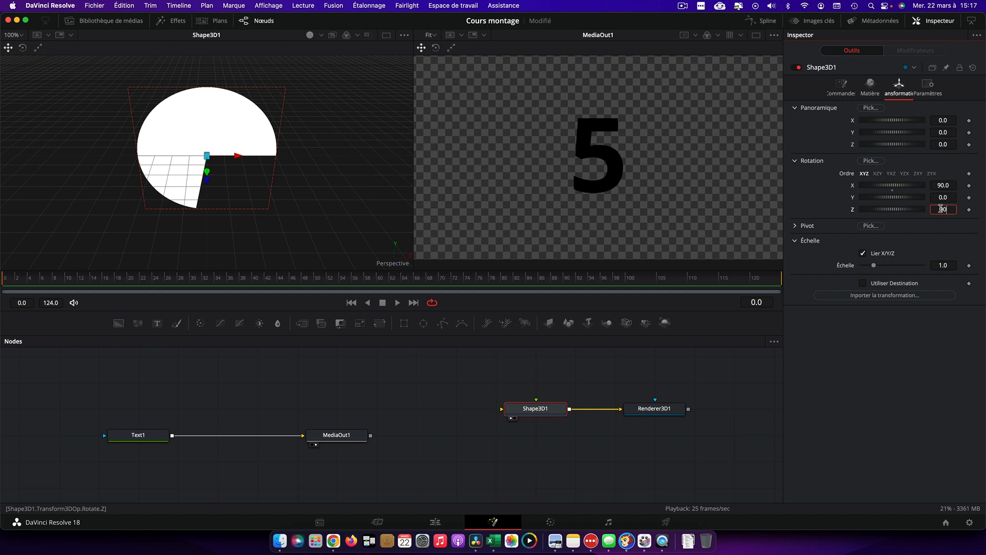
{"action": "type", "text": "90"}
{"action": "key", "text": "Return"}
- Vary the disc's start angle to preview the wipe, finishing with the start angle at 0 degrees
{"action": "left_click", "coordinate": [841, 88]}
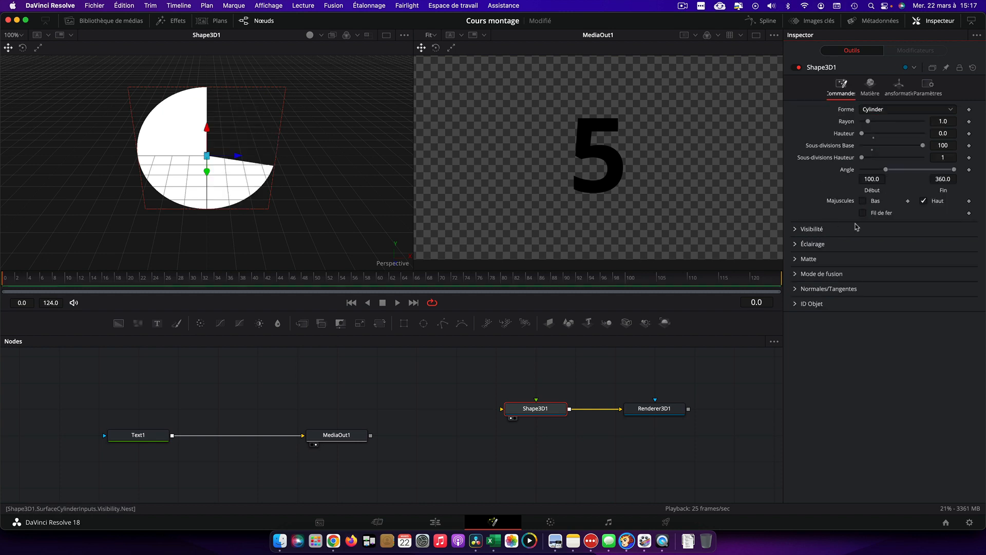
{"action": "mouse_move", "coordinate": [885, 169]}
{"action": "left_mouse_down"}
{"action": "mouse_move", "coordinate": [870, 171]}
{"action": "mouse_move", "coordinate": [901, 166]}
{"action": "left_mouse_up"}
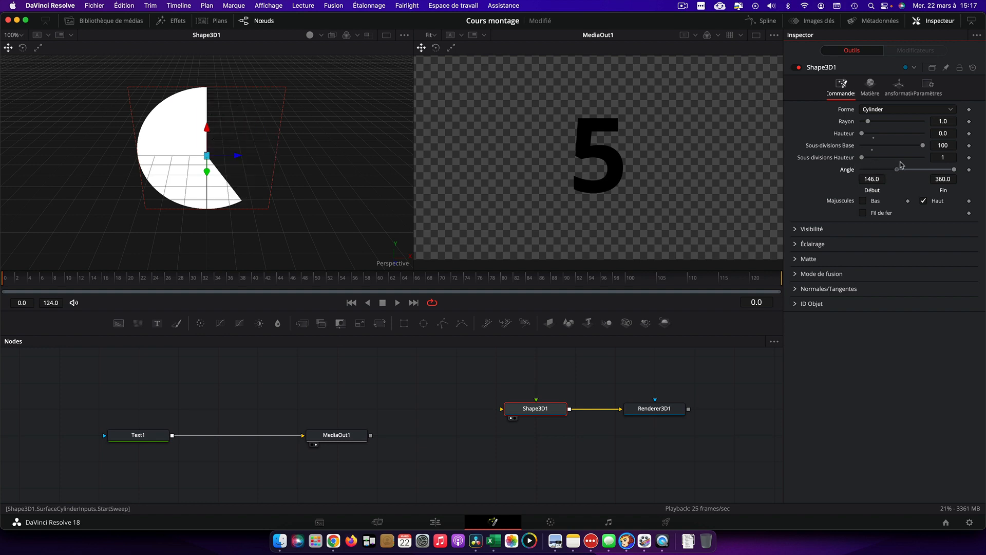
{"action": "left_click_drag", "start_coordinate": [901, 165], "coordinate": [905, 170]}
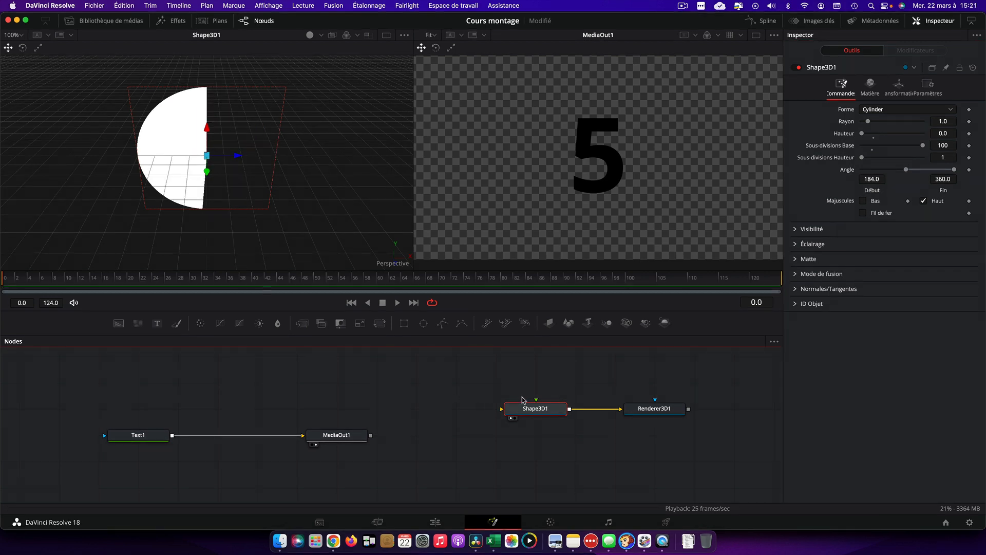
{"action": "left_click_drag", "start_coordinate": [905, 169], "coordinate": [859, 171]}
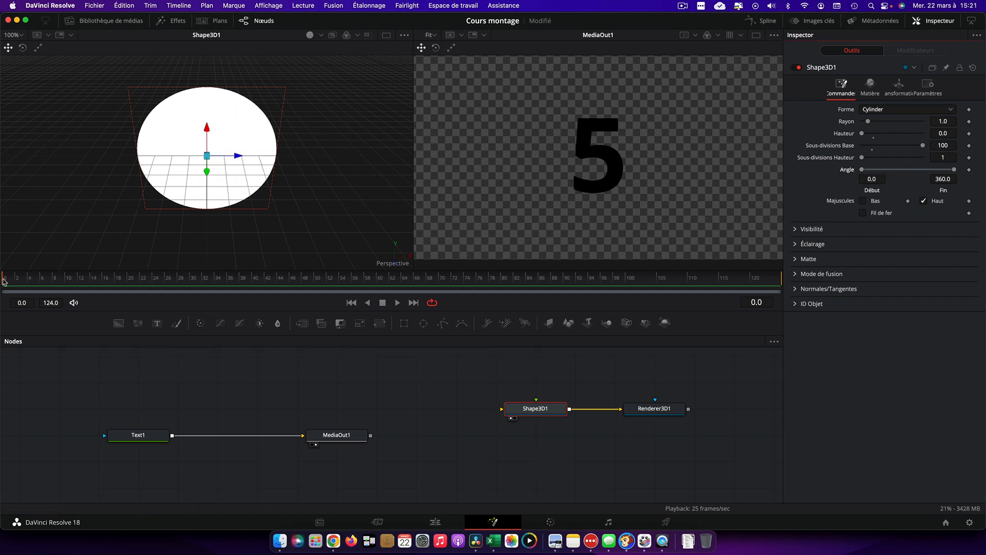
- Keyframe the disc's start angle from 0 degrees at frame 0 to 360 degrees at frame 25
{"action": "left_click", "coordinate": [968, 170]}
{"action": "left_click_drag", "start_coordinate": [41, 284], "coordinate": [159, 279]}
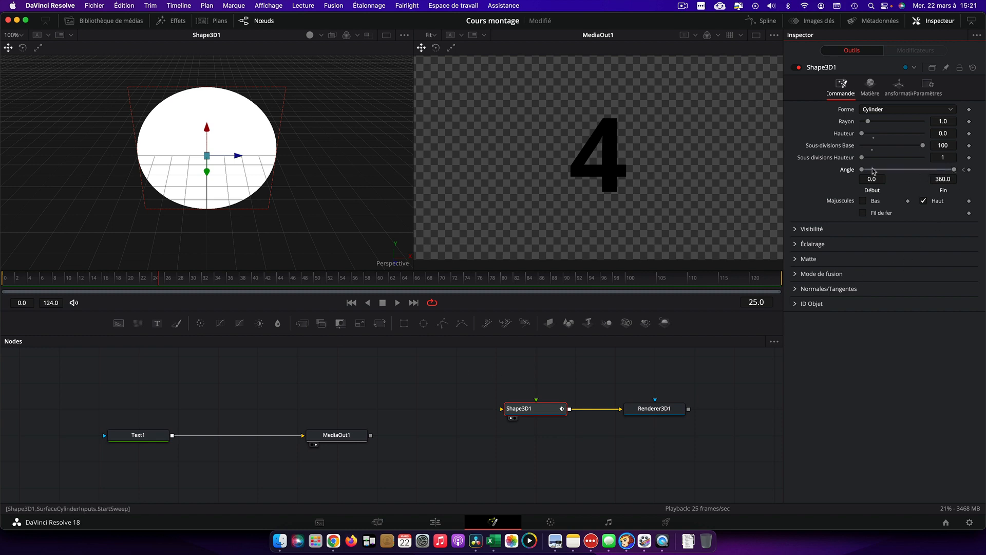
{"action": "left_click_drag", "start_coordinate": [862, 170], "coordinate": [954, 169]}
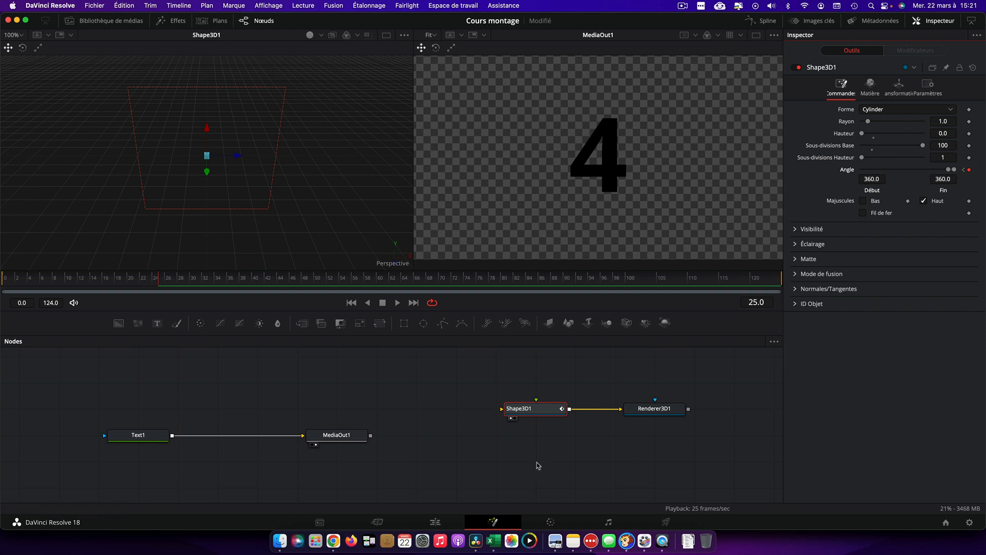
- Rename the Shape3D1 node as Volet_Blanc and the Renderer3D1 node as Render_Blanc
{"action": "left_click", "coordinate": [535, 412]}
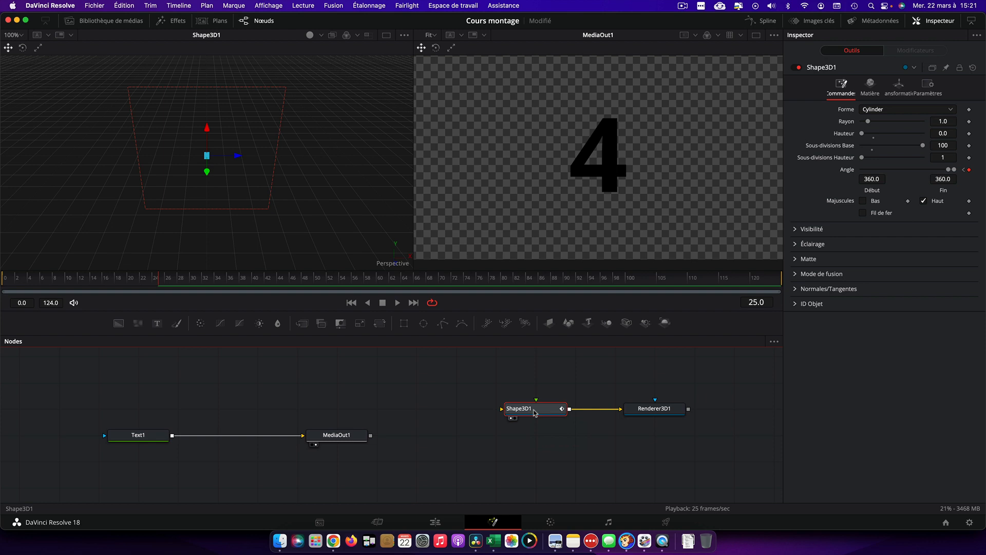
{"action": "key", "text": "F2"}
{"action": "type", "text": "Volet_Blanc"}
{"action": "key", "text": "Return"}
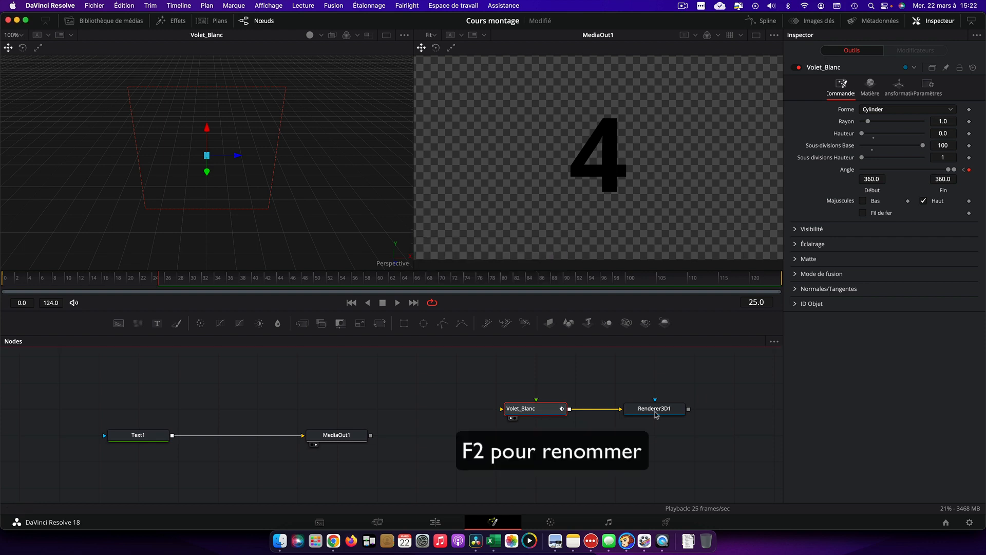
{"action": "left_click", "coordinate": [654, 411]}
{"action": "key", "text": "F2"}
{"action": "type", "text": "Render_Blanc"}
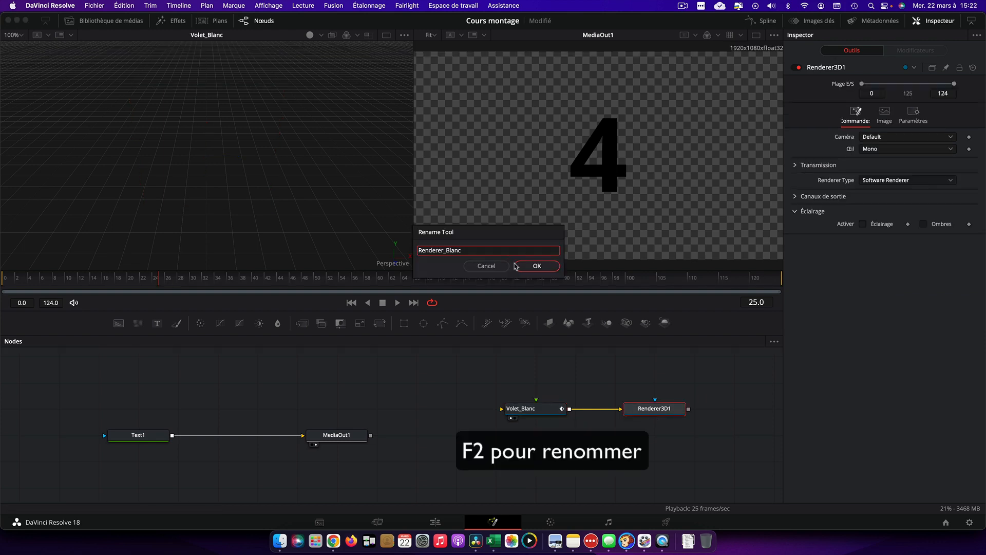
{"action": "key", "text": "Return"}
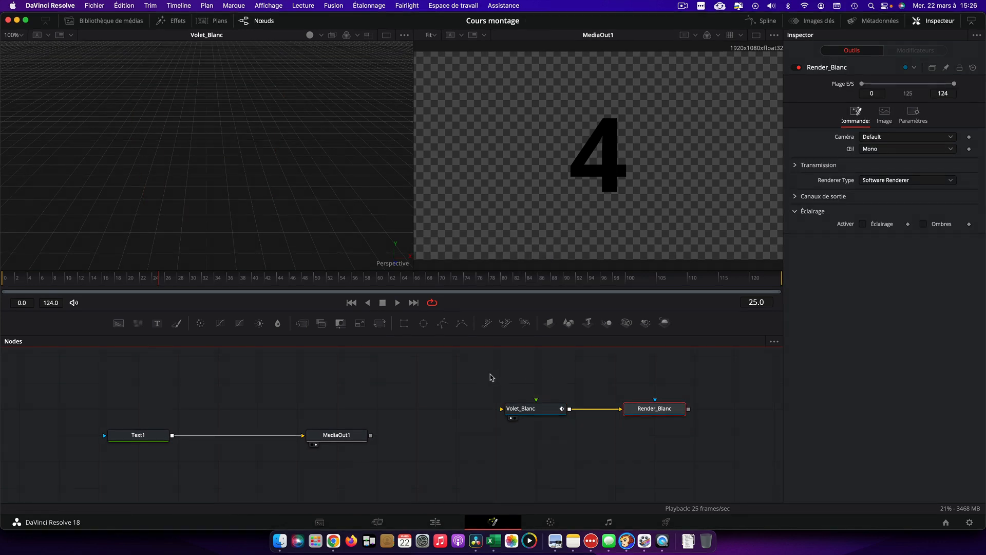
- Move Volet_Blanc and Render_Blanc above the Text1 to MediaOut1 connection, stacking Render_Blanc directly beneath Volet_Blanc
{"action": "left_click_drag", "start_coordinate": [489, 373], "coordinate": [618, 419]}
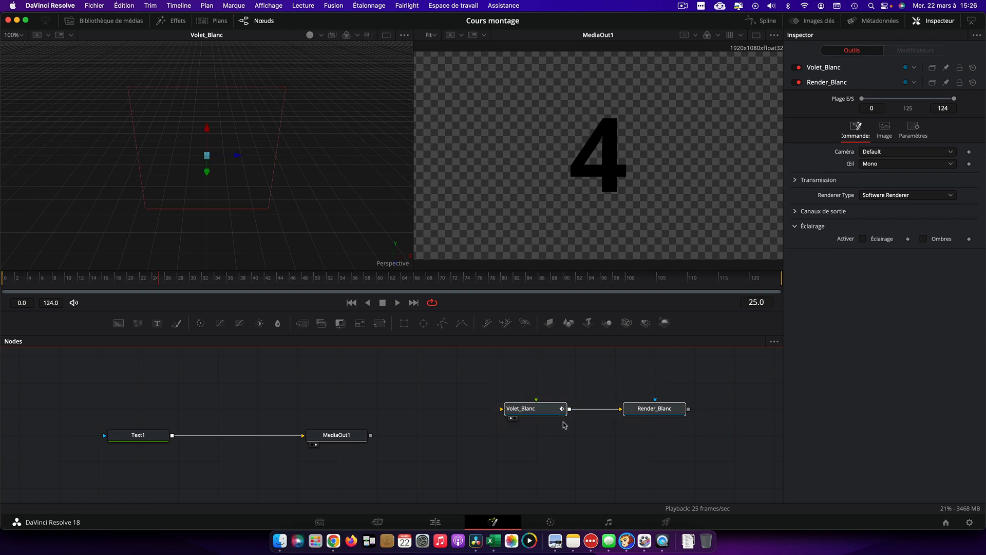
{"action": "left_click_drag", "start_coordinate": [542, 413], "coordinate": [225, 389]}
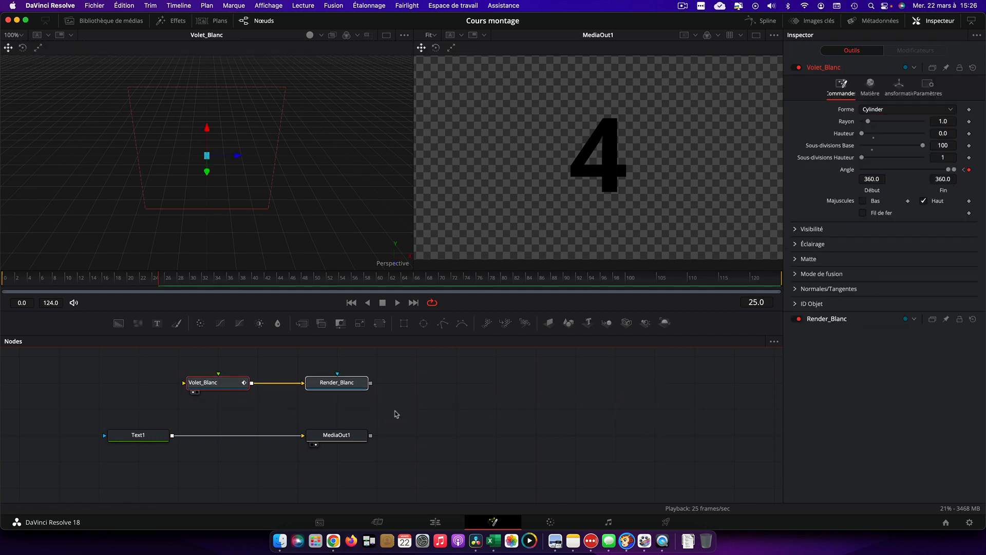
{"action": "left_click_drag", "start_coordinate": [343, 385], "coordinate": [244, 414]}
- Merge Render_Blanc with Text1 and swap the inputs so the disc is the background and the text the foreground
{"action": "left_click", "coordinate": [263, 412]}
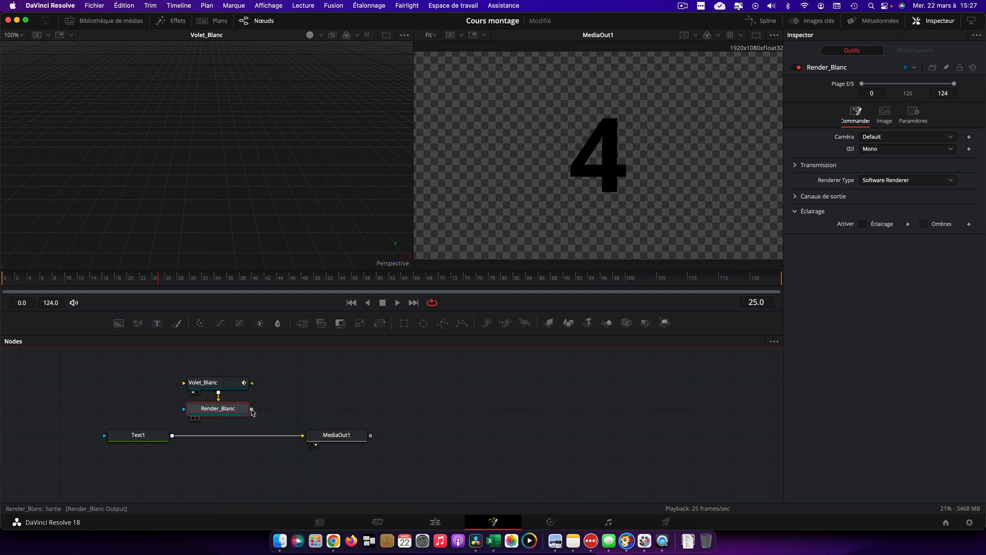
{"action": "left_click_drag", "start_coordinate": [252, 409], "coordinate": [173, 437]}
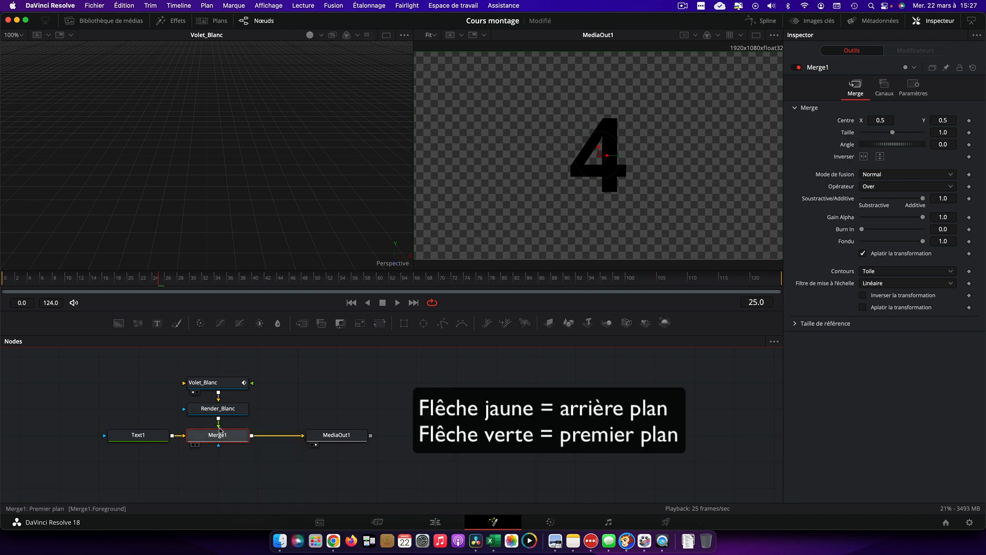
{"action": "left_click_drag", "start_coordinate": [220, 427], "coordinate": [185, 438]}
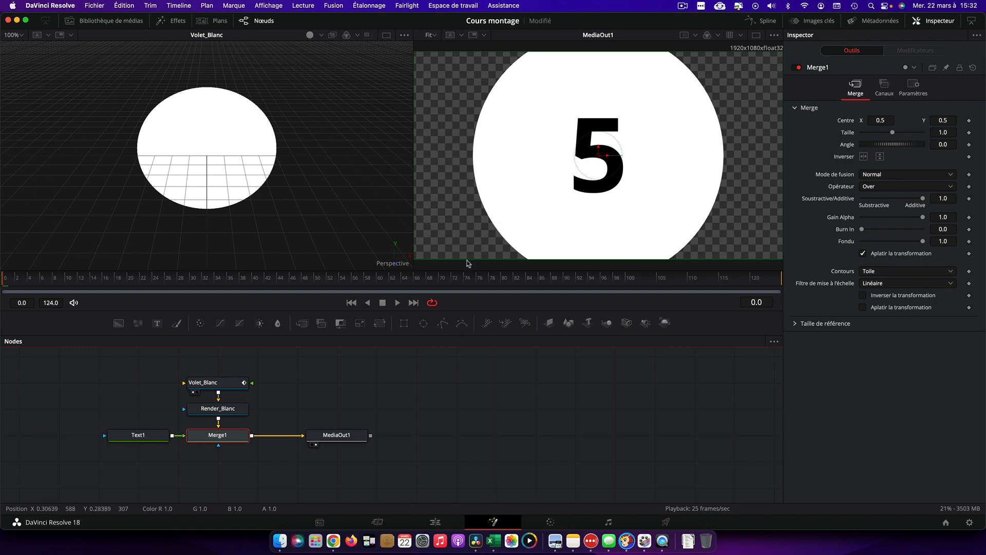
- Set the Volet_Blanc disc's radius to 0.58 and scrub to frame 19 to check the wipe behind the number
{"action": "left_click", "coordinate": [229, 384]}
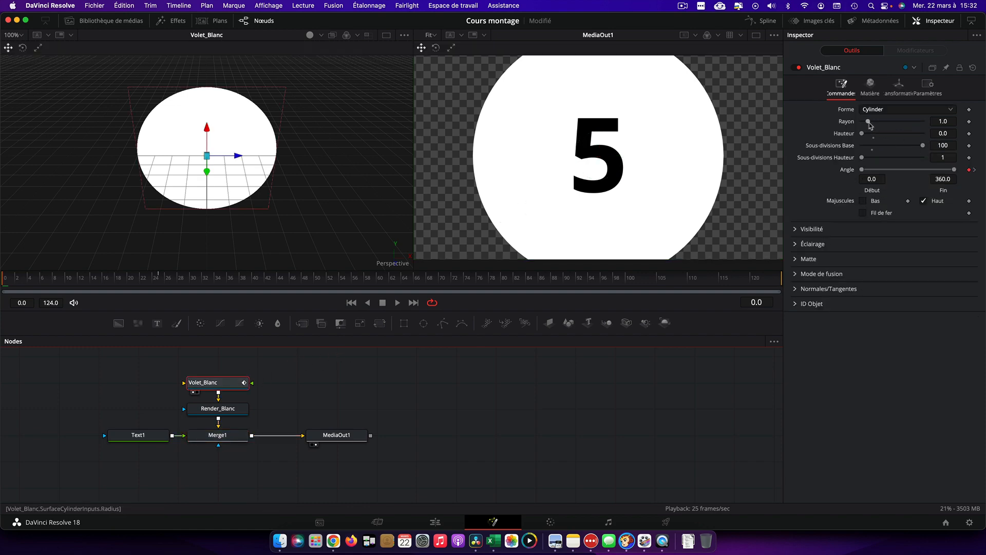
{"action": "left_click_drag", "start_coordinate": [943, 121], "coordinate": [912, 121]}
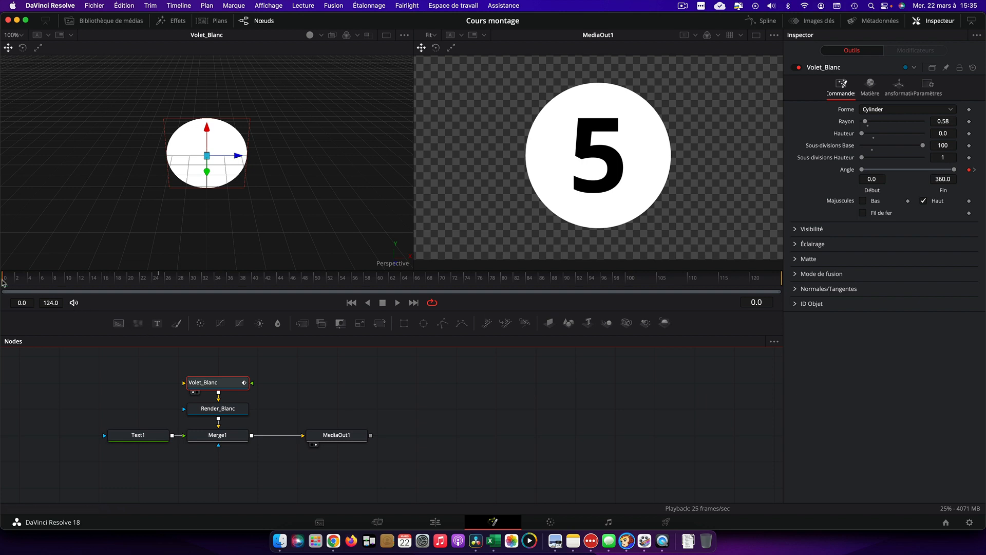
{"action": "left_click_drag", "start_coordinate": [2, 279], "coordinate": [131, 307]}
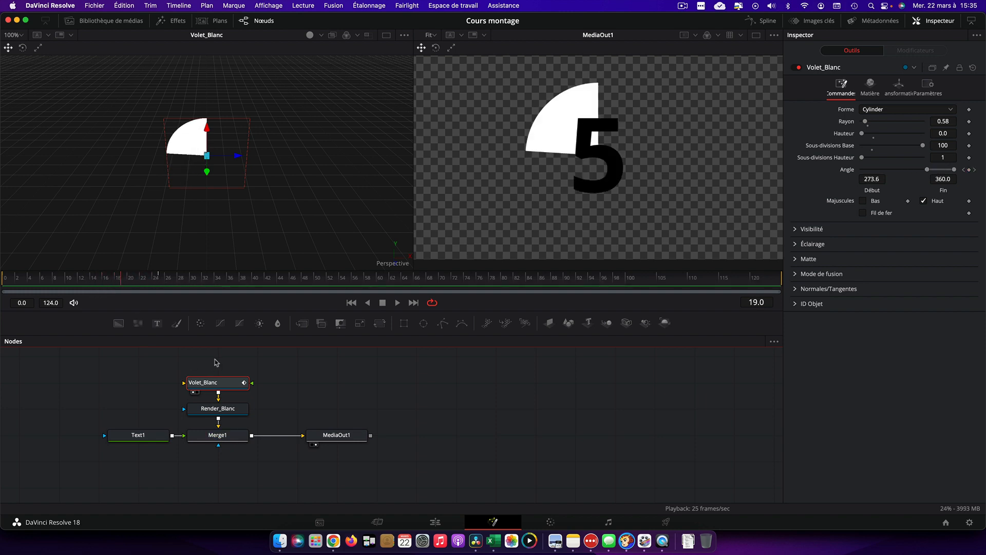
- Duplicate the Volet_Blanc and Render_Blanc nodes and place the copies above MediaOut1
{"action": "left_click_drag", "start_coordinate": [215, 363], "coordinate": [231, 413]}
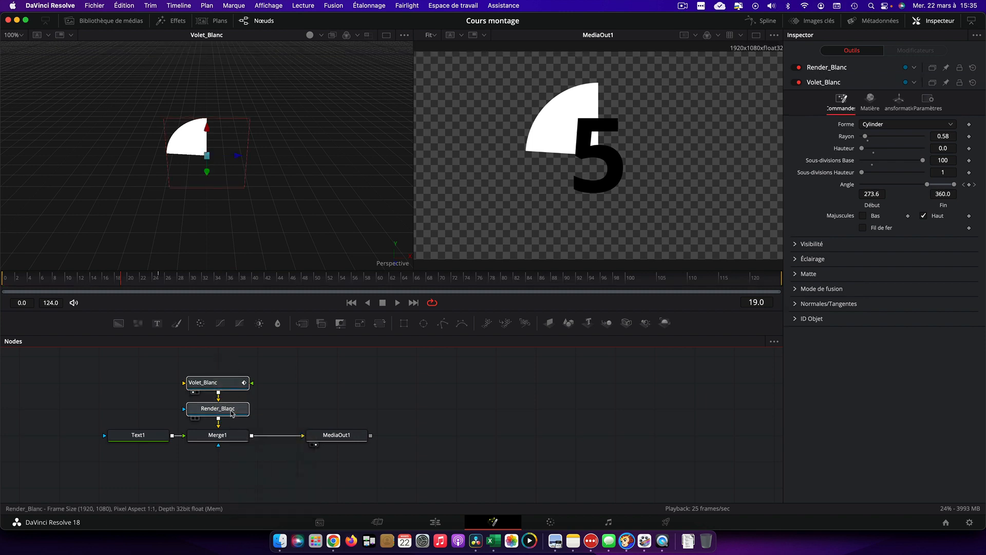
{"action": "key", "text": "ctrl+v"}
{"action": "left_click_drag", "start_coordinate": [217, 439], "coordinate": [334, 388]}
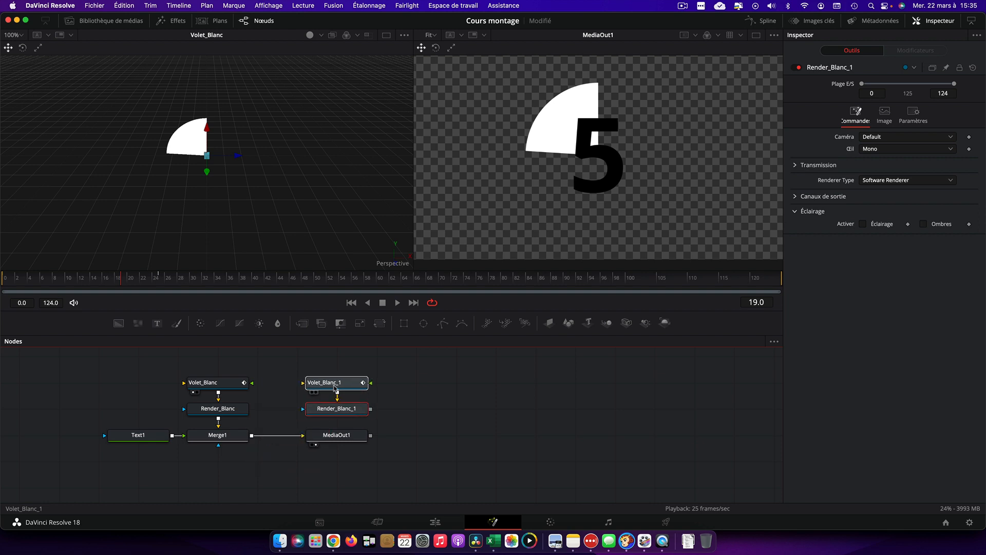
- Rename the copied shape node as Volet_Gris and the copied renderer node as Render_Gris
{"action": "left_click", "coordinate": [323, 384]}
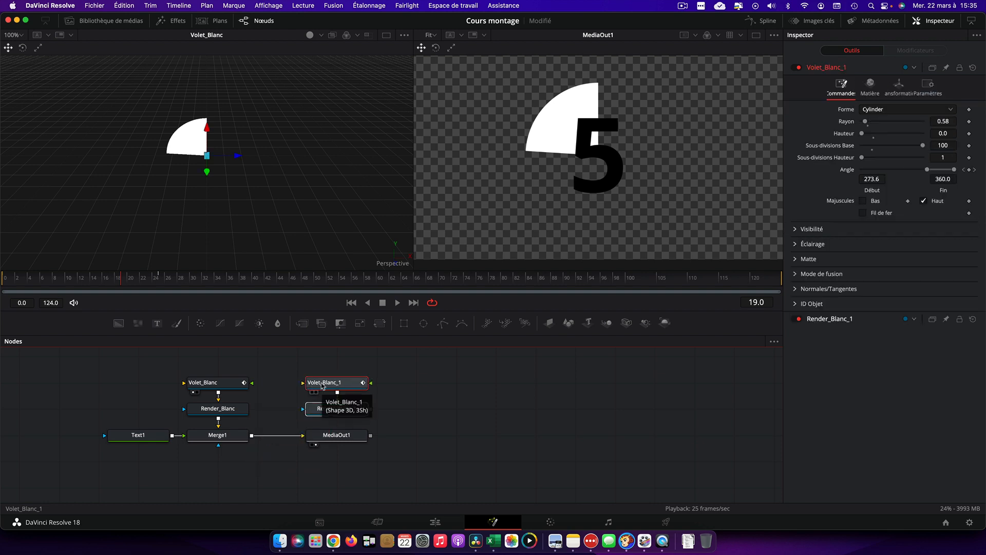
{"action": "key", "text": "F2"}
{"action": "type", "text": "Render_Gris"}
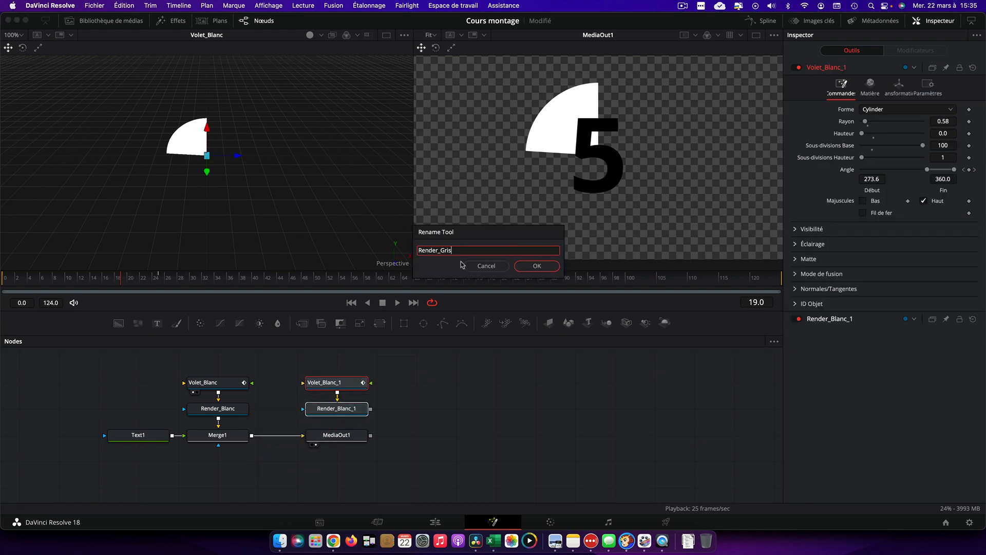
{"action": "key", "text": "Return"}
{"action": "type", "text": "Volet_Gris"}
{"action": "key", "text": "Return"}
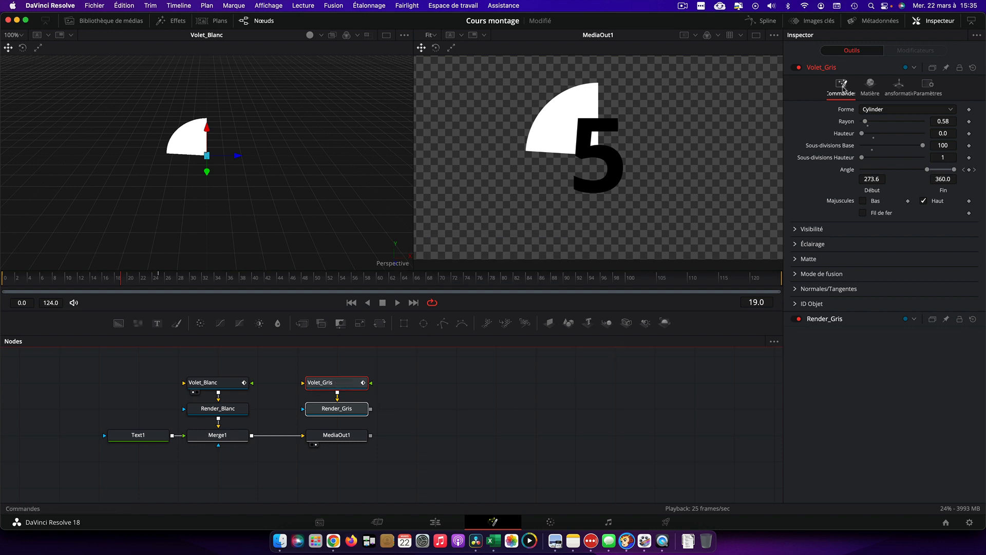
- Change the diffuse colour of Volet_Gris to a light gray of about 0.69 in red, green and blue
{"action": "left_click", "coordinate": [870, 84]}
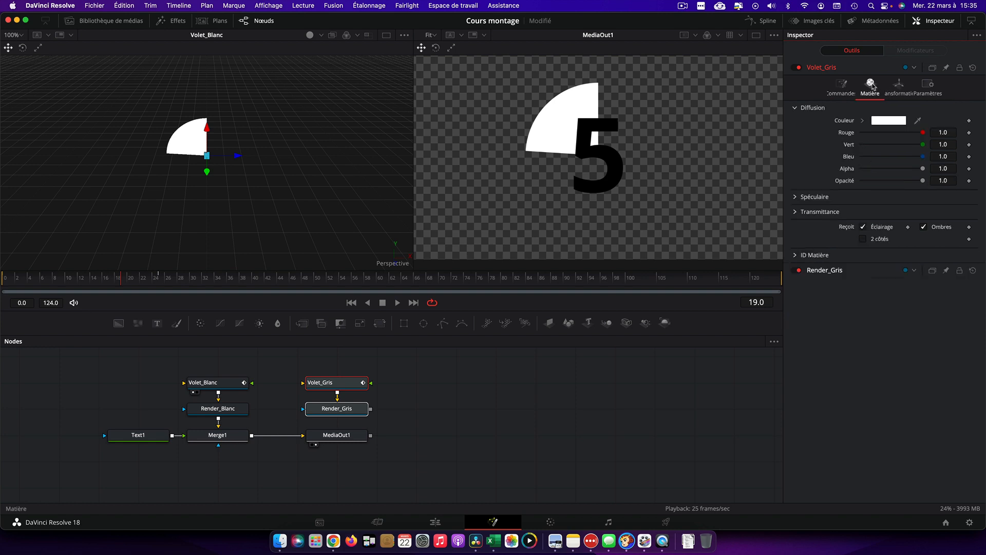
{"action": "left_click", "coordinate": [889, 121]}
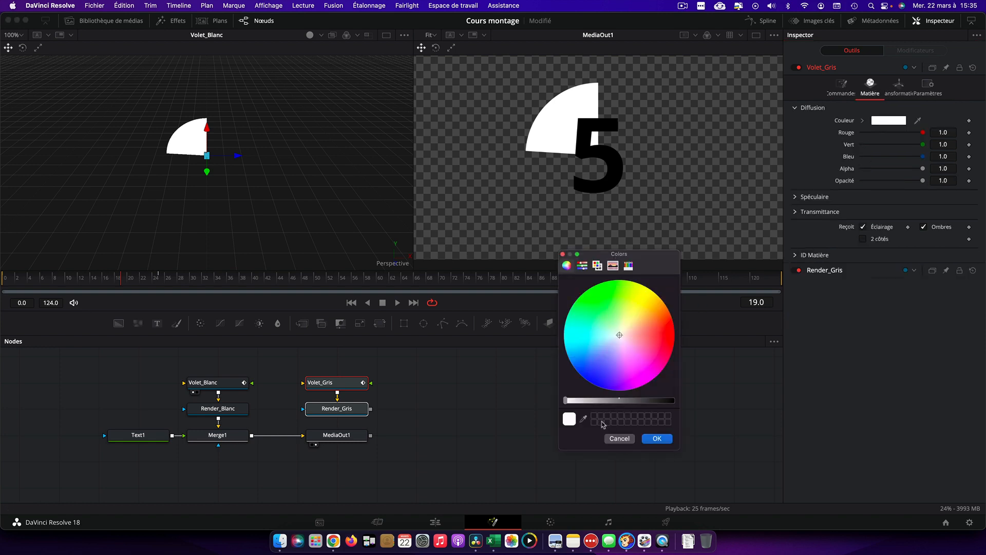
{"action": "left_click_drag", "start_coordinate": [567, 403], "coordinate": [601, 405]}
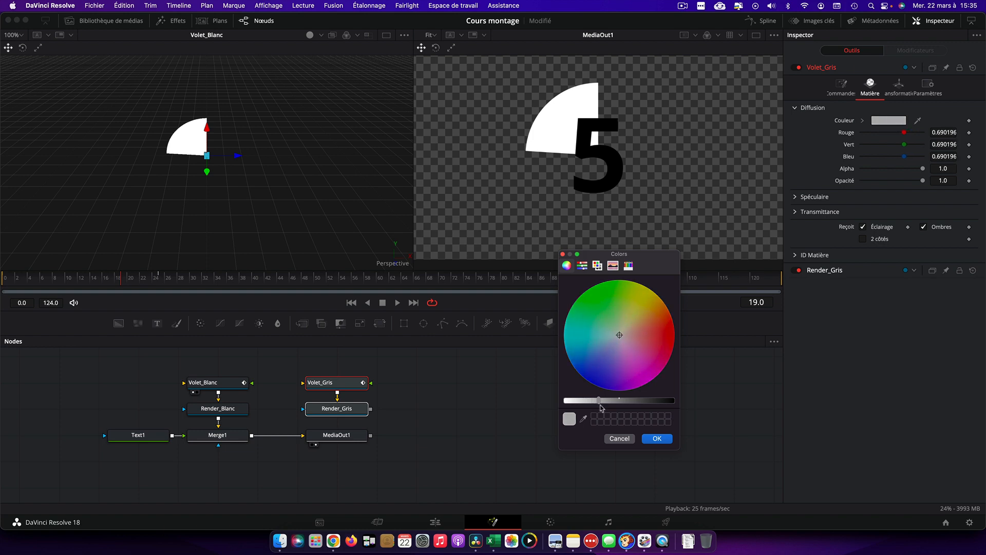
{"action": "left_click", "coordinate": [658, 439]}
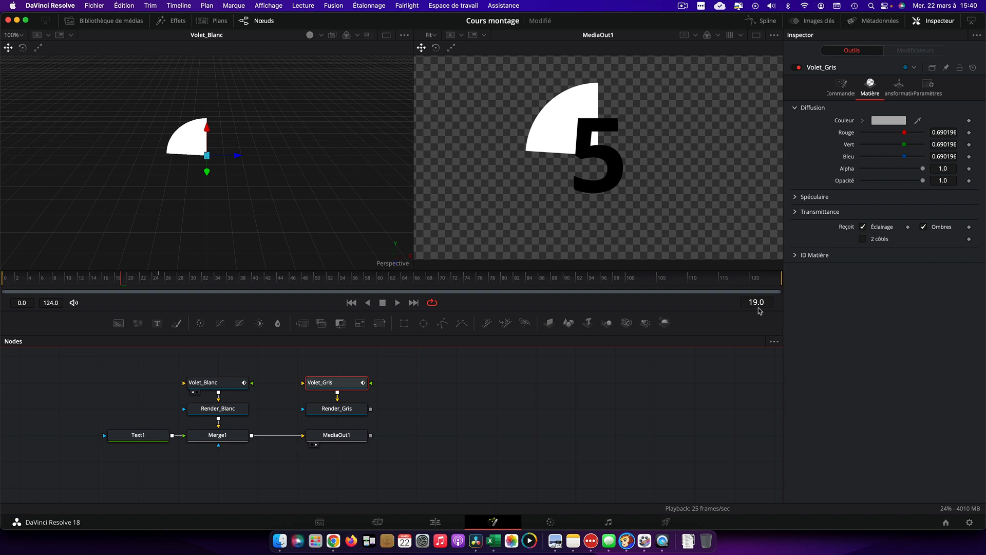
- Go to frame 25, limit the Keyframes editor to Volet_Gris, and shift its start-angle keyframes to begin at frame 25
{"action": "left_click", "coordinate": [757, 302]}
{"action": "type", "text": "25"}
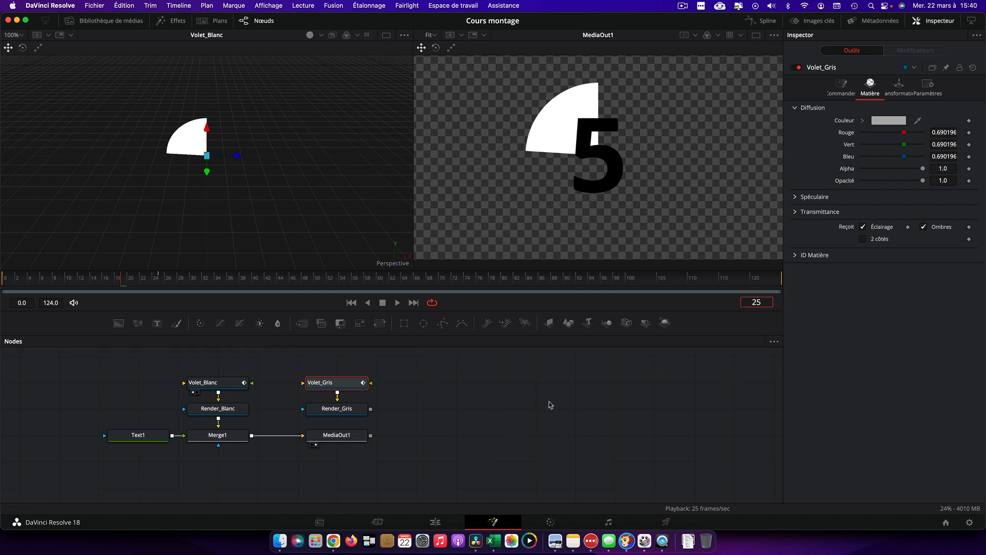
{"action": "key", "text": "Return"}
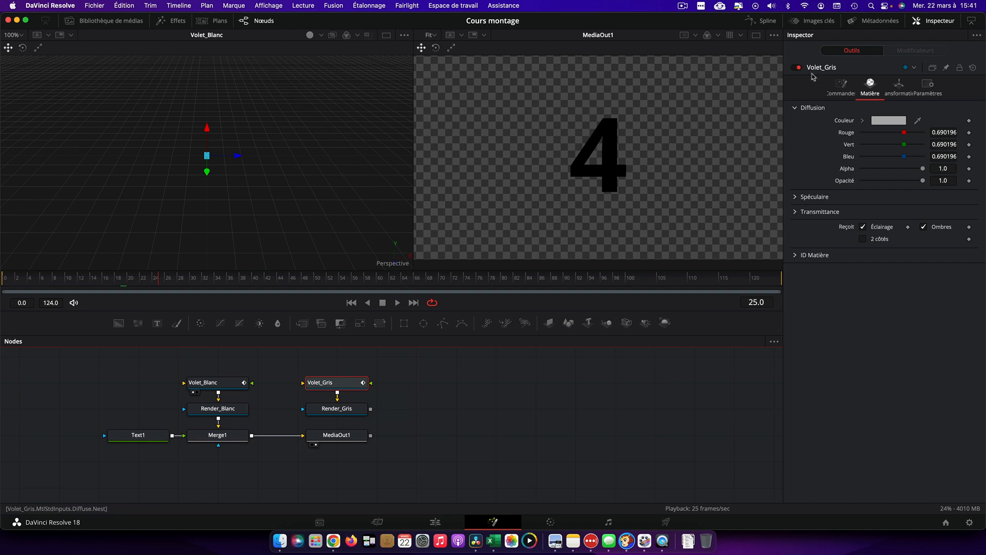
{"action": "left_click", "coordinate": [819, 26]}
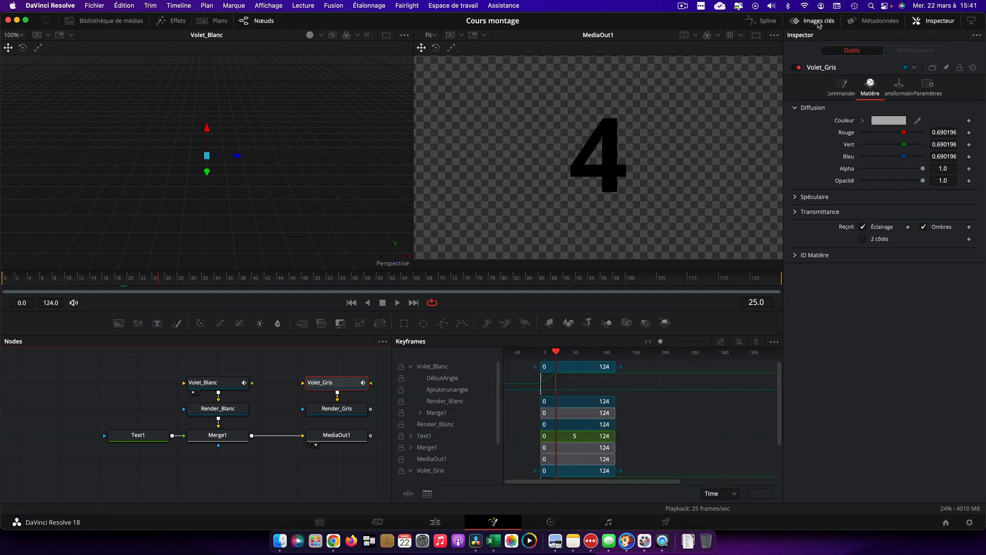
{"action": "left_click", "coordinate": [774, 342]}
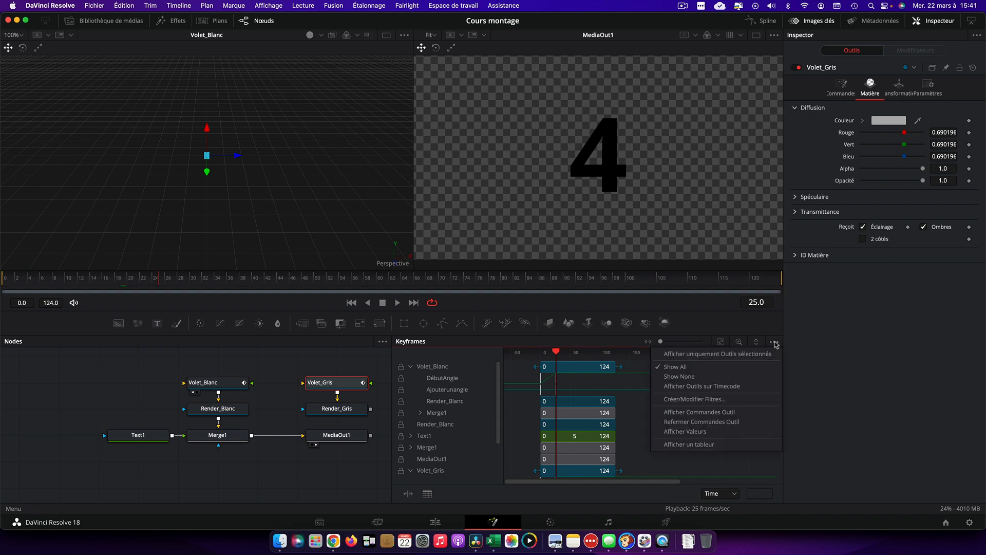
{"action": "left_click", "coordinate": [708, 354]}
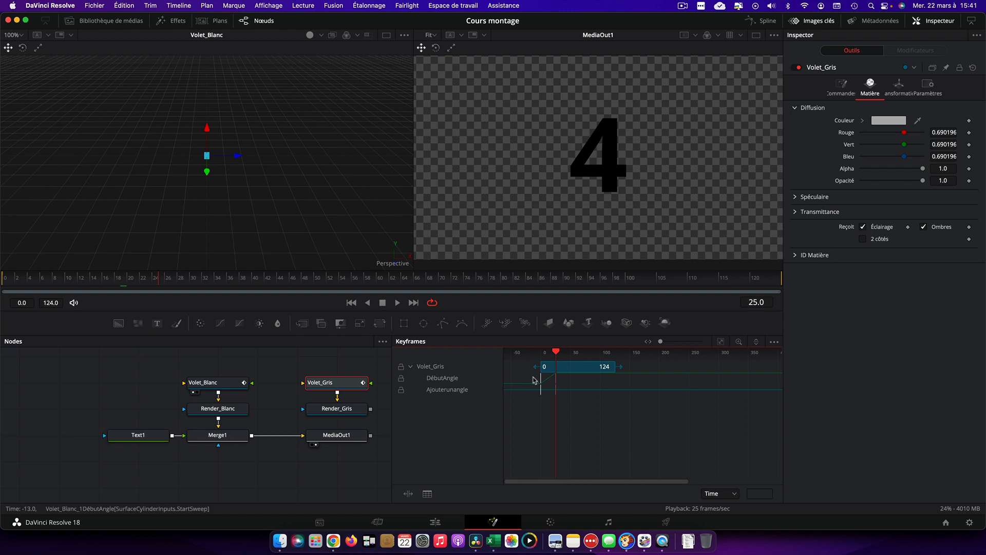
{"action": "mouse_move", "coordinate": [547, 376]}
{"action": "left_mouse_down"}
{"action": "mouse_move", "coordinate": [564, 392]}
{"action": "mouse_move", "coordinate": [546, 389]}
{"action": "mouse_move", "coordinate": [555, 388]}
{"action": "left_mouse_up"}
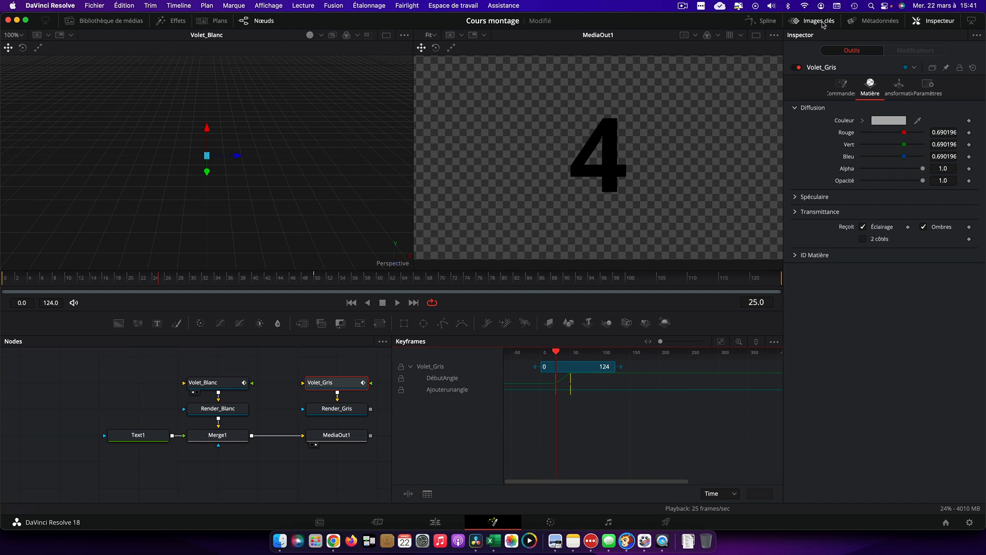
{"action": "left_click", "coordinate": [821, 23]}
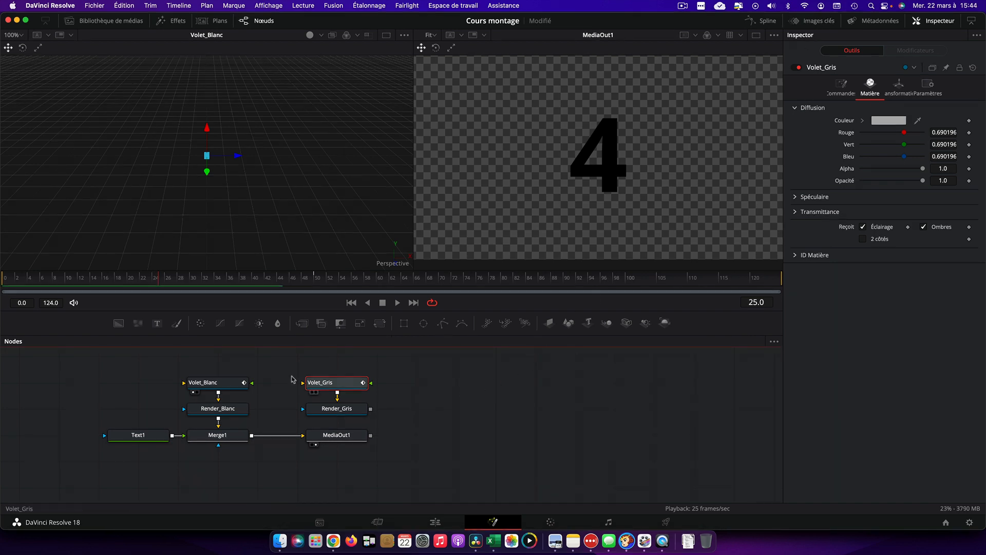
- Insert a Merge node between Render_Blanc and Merge1, taking Render_Blanc as foreground and Render_Gris as background
{"action": "mouse_move", "coordinate": [177, 370]}
{"action": "left_mouse_down"}
{"action": "mouse_move", "coordinate": [249, 413]}
{"action": "mouse_move", "coordinate": [241, 416]}
{"action": "mouse_move", "coordinate": [235, 363]}
{"action": "left_mouse_up"}
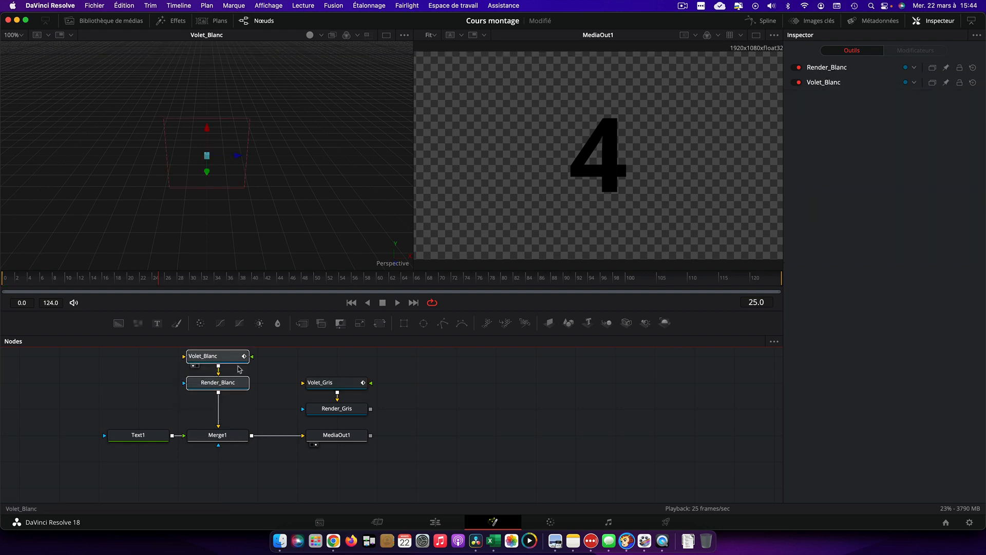
{"action": "left_click_drag", "start_coordinate": [302, 373], "coordinate": [360, 417]}
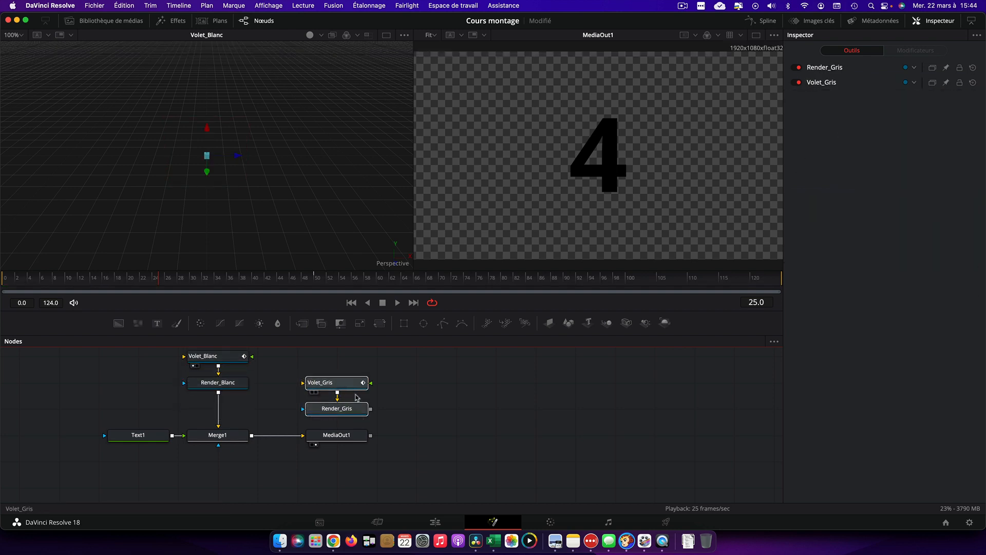
{"action": "left_click_drag", "start_coordinate": [353, 383], "coordinate": [220, 394]}
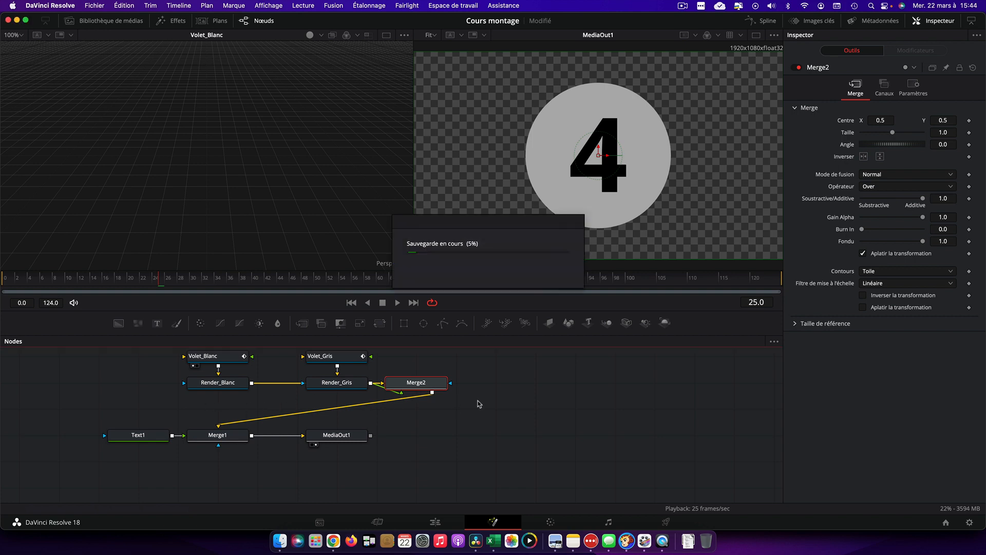
{"action": "left_click_drag", "start_coordinate": [434, 386], "coordinate": [315, 403]}
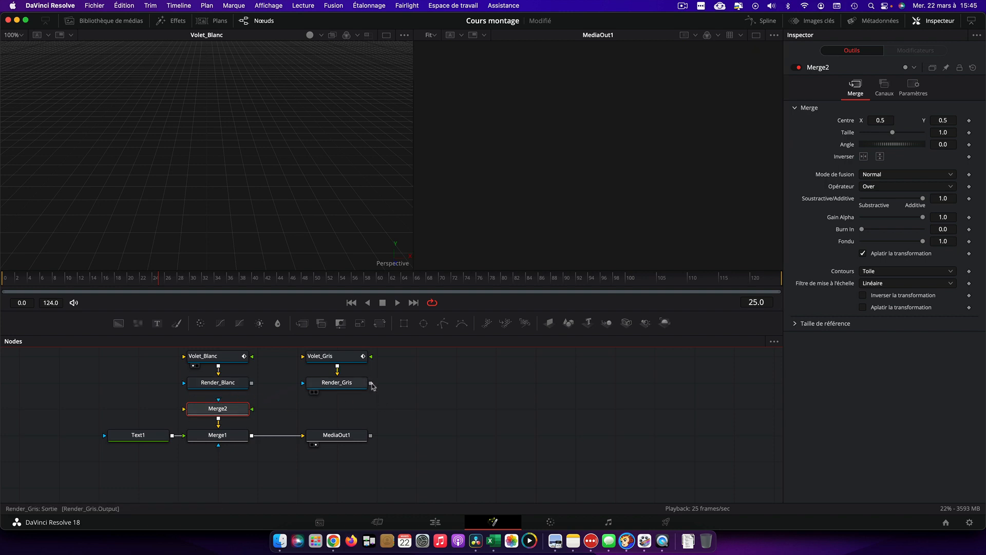
{"action": "left_click_drag", "start_coordinate": [371, 383], "coordinate": [184, 409]}
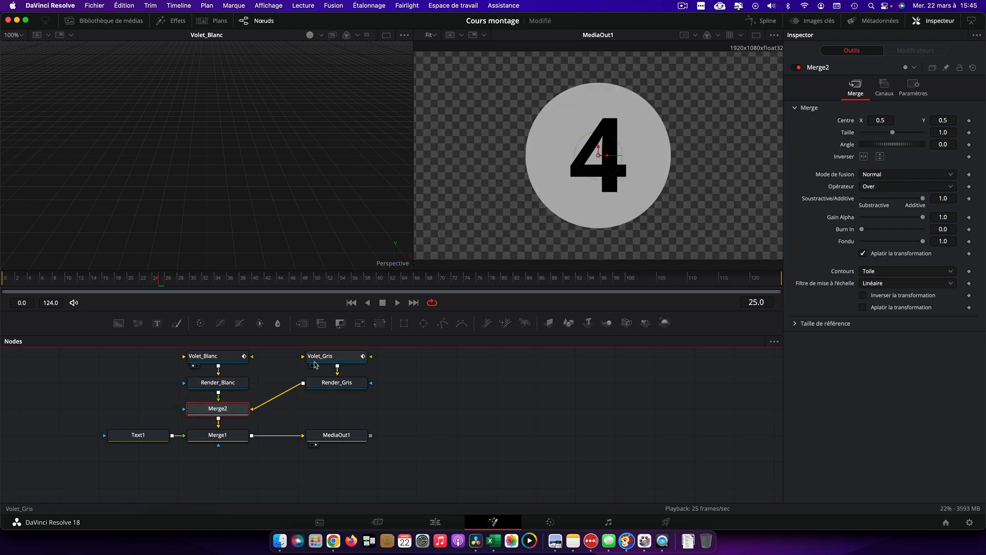
{"action": "left_click_drag", "start_coordinate": [282, 349], "coordinate": [351, 405]}
- Duplicate the Volet_Blanc and Render_Blanc pair, place the copies beside the Volet_Gris_1 pair, and move the playhead to frame 100
{"action": "left_click_drag", "start_coordinate": [158, 283], "coordinate": [310, 284]}
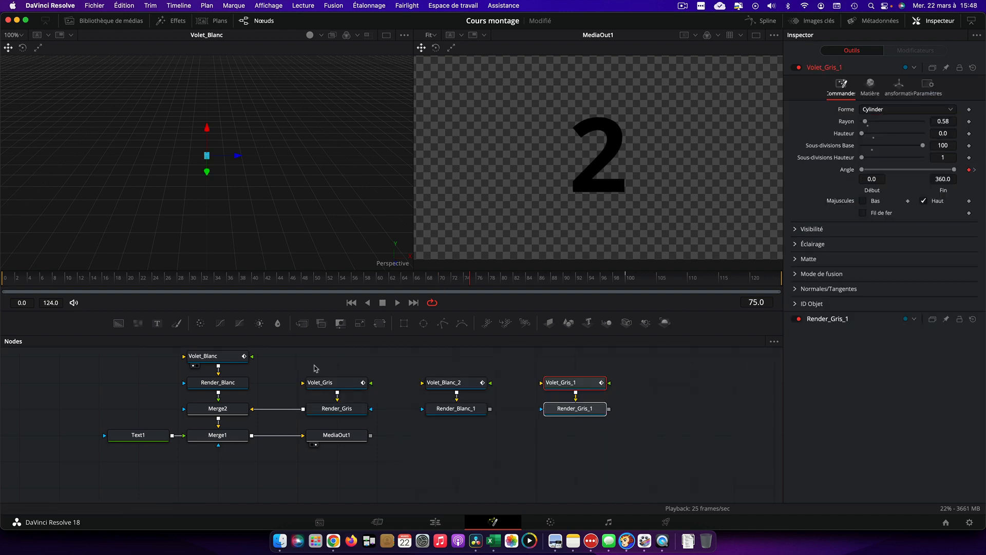
{"action": "left_click", "coordinate": [217, 356]}
{"action": "left_click", "coordinate": [220, 382], "text": "super"}
{"action": "key", "text": "super+c"}
{"action": "left_click", "coordinate": [575, 442]}
{"action": "key", "text": "super+v"}
{"action": "left_click_drag", "start_coordinate": [590, 435], "coordinate": [669, 383]}
{"action": "left_click_drag", "start_coordinate": [470, 280], "coordinate": [625, 280]}
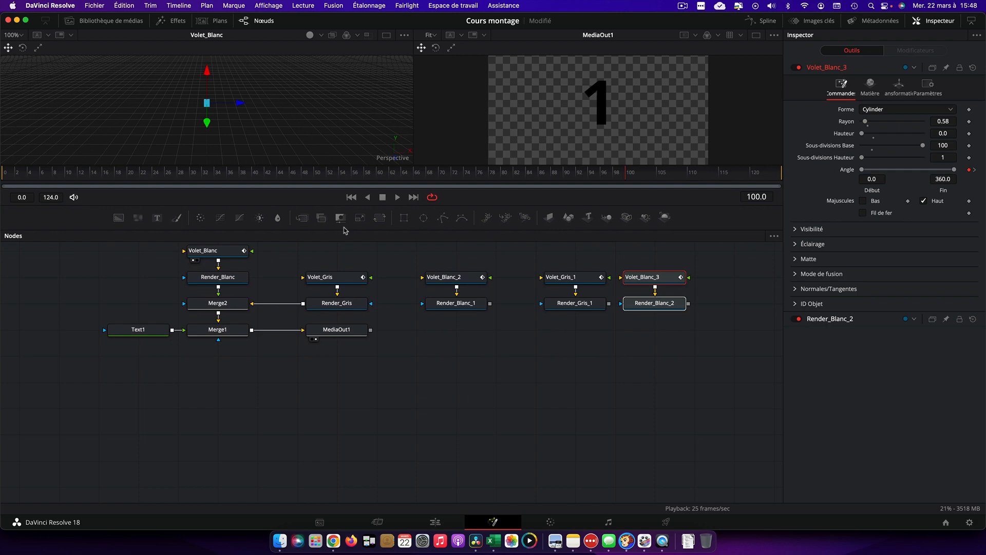
- Move the Volet_Gris pair closer to the merge column and merge Render_Blanc_1 as background directly below Merge2
{"action": "left_click_drag", "start_coordinate": [164, 282], "coordinate": [238, 338]}
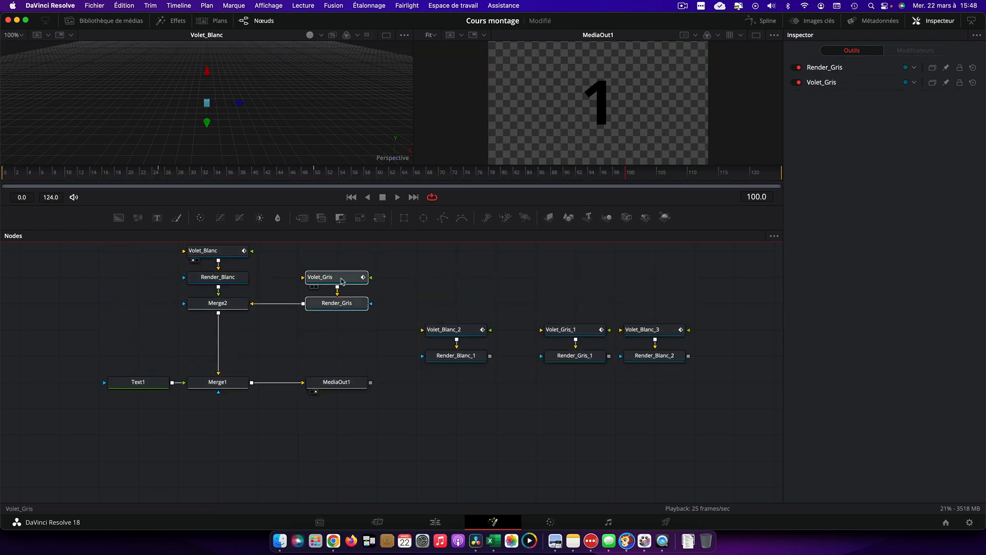
{"action": "left_click_drag", "start_coordinate": [334, 302], "coordinate": [297, 303]}
{"action": "left_click_drag", "start_coordinate": [456, 356], "coordinate": [231, 329]}
{"action": "left_click", "coordinate": [217, 329]}
{"action": "left_click_drag", "start_coordinate": [218, 313], "coordinate": [218, 332]}
- Arrange the Volet_Blanc_2 and Volet_Gris_1 node pairs in a descending staircase beside the Volet_Gris pair
{"action": "left_click_drag", "start_coordinate": [534, 313], "coordinate": [611, 372]}
{"action": "left_click_drag", "start_coordinate": [575, 330], "coordinate": [455, 303]}
{"action": "left_click_drag", "start_coordinate": [339, 265], "coordinate": [416, 316]}
{"action": "left_click_drag", "start_coordinate": [376, 303], "coordinate": [376, 329]}
{"action": "left_click_drag", "start_coordinate": [442, 303], "coordinate": [442, 329]}
- Shift Text1, Merge1 and MediaOut1 down a row and merge Render_Gris_1 as background directly below Merge3
{"action": "left_click_drag", "start_coordinate": [98, 367], "coordinate": [375, 403]}
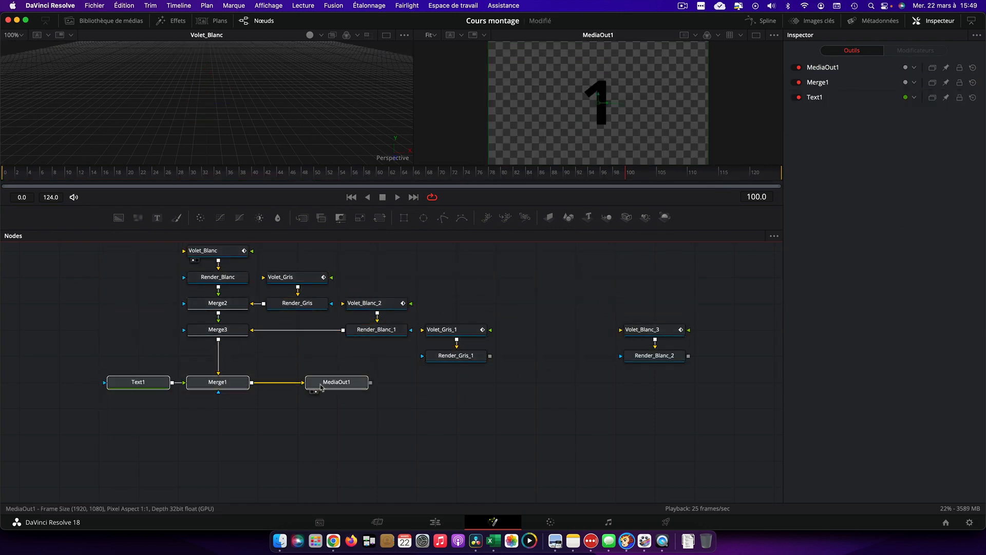
{"action": "left_click_drag", "start_coordinate": [320, 386], "coordinate": [320, 412]}
{"action": "left_click_drag", "start_coordinate": [489, 356], "coordinate": [218, 340]}
{"action": "left_click_drag", "start_coordinate": [537, 355], "coordinate": [218, 356]}
{"action": "left_click_drag", "start_coordinate": [219, 339], "coordinate": [249, 356]}
{"action": "left_click_drag", "start_coordinate": [489, 355], "coordinate": [185, 356]}
- Place the Volet_Blanc_3 pair next in the staircase and merge Render_Blanc_2 as background between Merge4 and Merge1
{"action": "left_click_drag", "start_coordinate": [616, 312], "coordinate": [536, 382]}
{"action": "left_click_drag", "start_coordinate": [569, 382], "coordinate": [219, 382]}
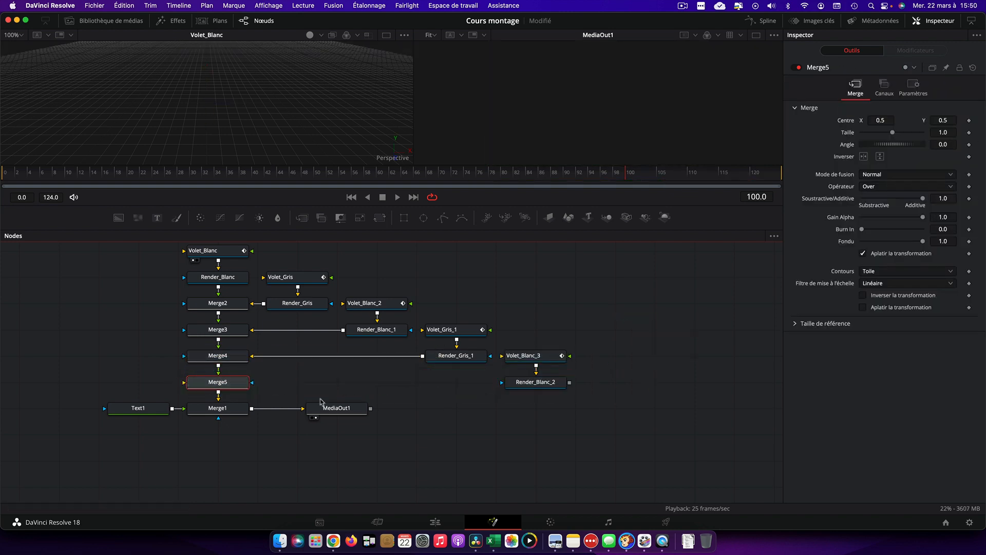
{"action": "left_click_drag", "start_coordinate": [569, 382], "coordinate": [185, 383]}
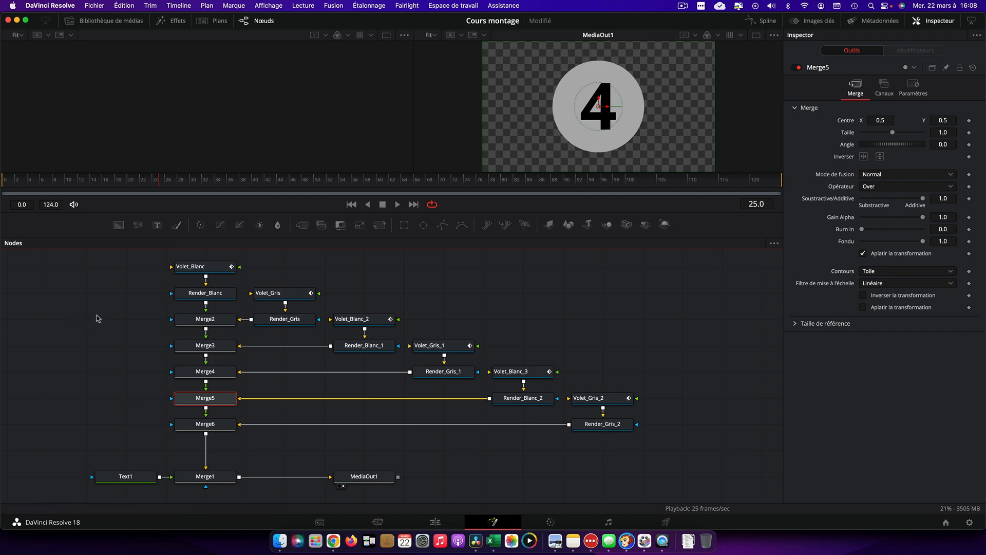
- Add a Background node with alpha 0, attach a Paint node below it, and show the Paint node in the first viewer
{"action": "left_click_drag", "start_coordinate": [119, 225], "coordinate": [98, 323]}
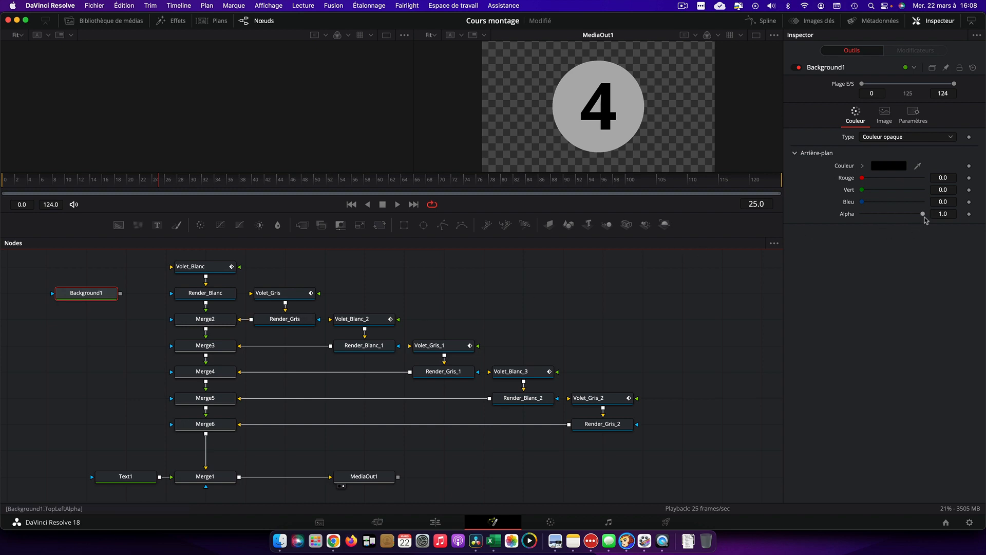
{"action": "left_click_drag", "start_coordinate": [923, 213], "coordinate": [861, 215]}
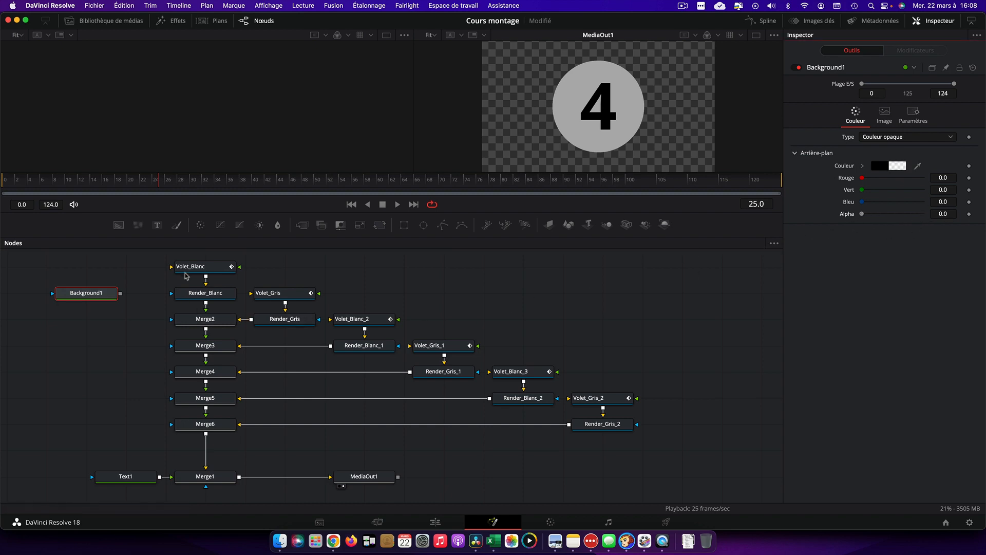
{"action": "mouse_move", "coordinate": [176, 226]}
{"action": "left_mouse_down"}
{"action": "mouse_move", "coordinate": [166, 271]}
{"action": "mouse_move", "coordinate": [87, 321]}
{"action": "mouse_move", "coordinate": [97, 310]}
{"action": "mouse_move", "coordinate": [68, 319]}
{"action": "left_mouse_up"}
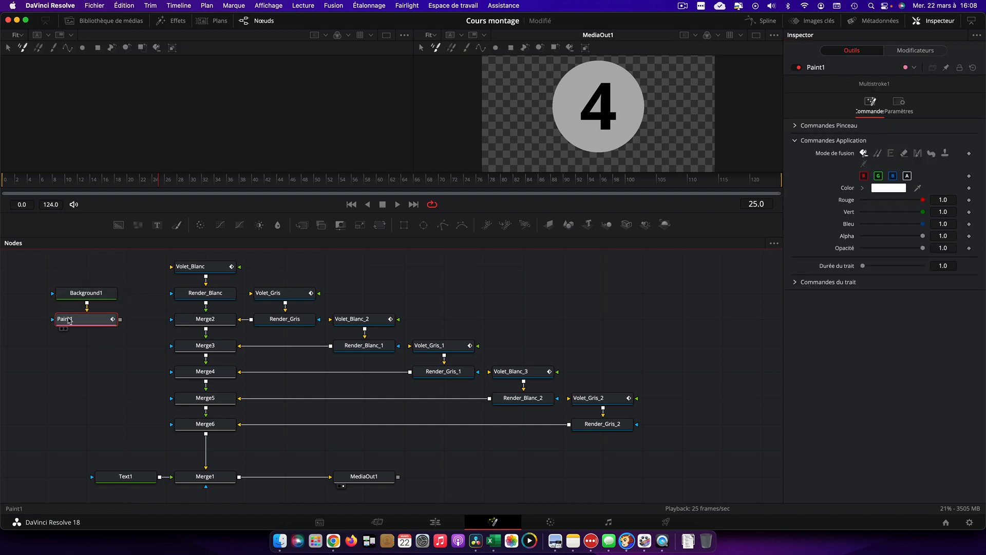
{"action": "key", "text": "1"}
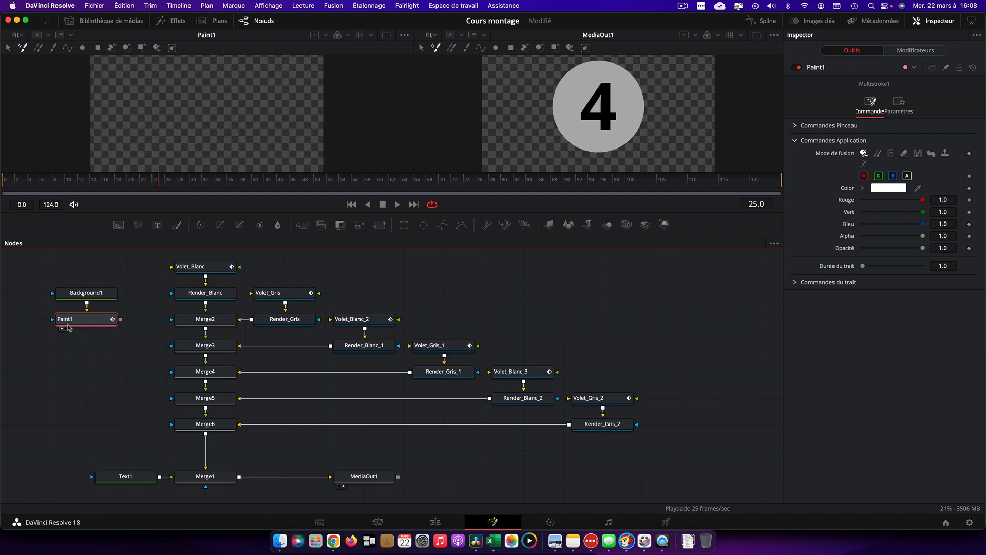
- Draw a straight horizontal polyline stroke across the full width of the Paint1 image, extending beyond both edges
{"action": "left_click", "coordinate": [67, 49]}
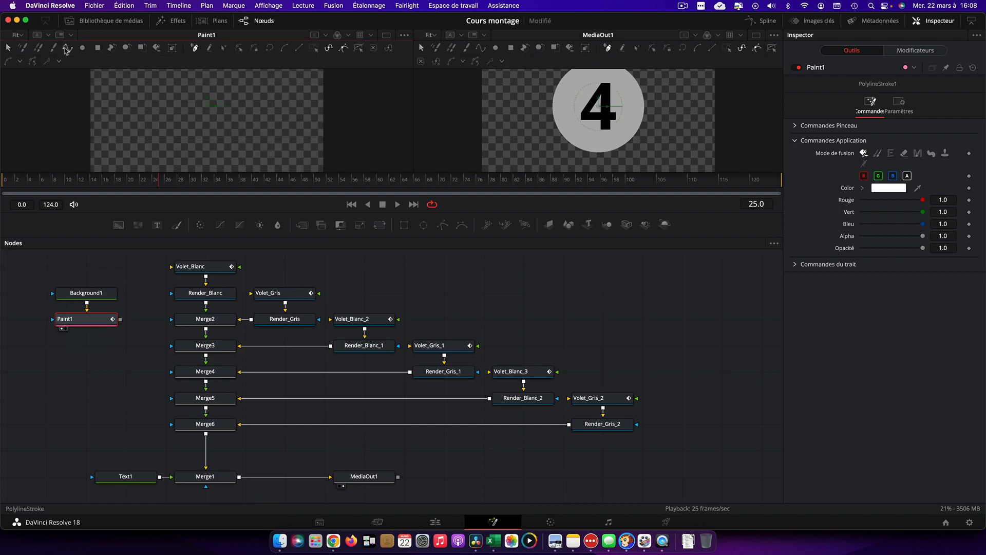
{"action": "left_click", "coordinate": [70, 125]}
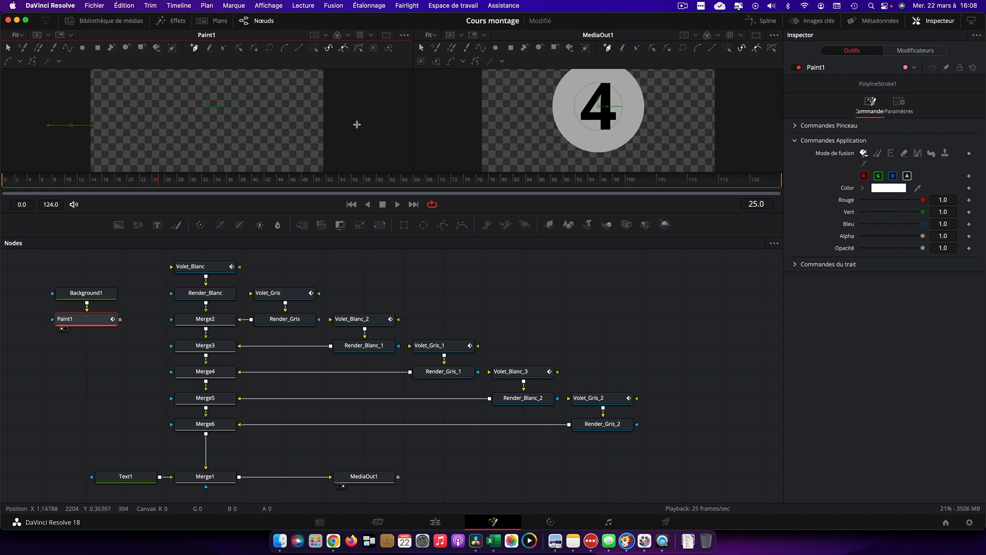
{"action": "left_click", "coordinate": [357, 125]}
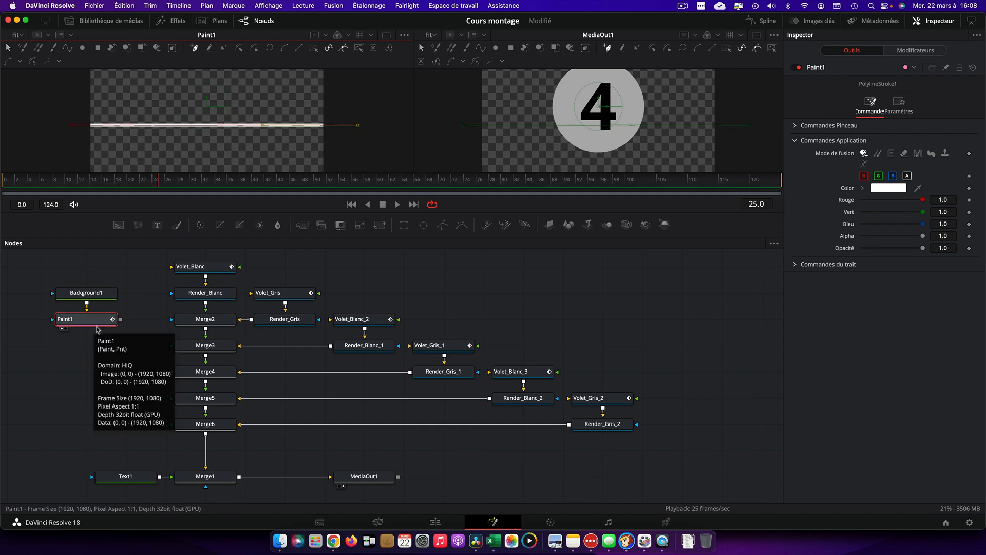
{"action": "left_click", "coordinate": [94, 319]}
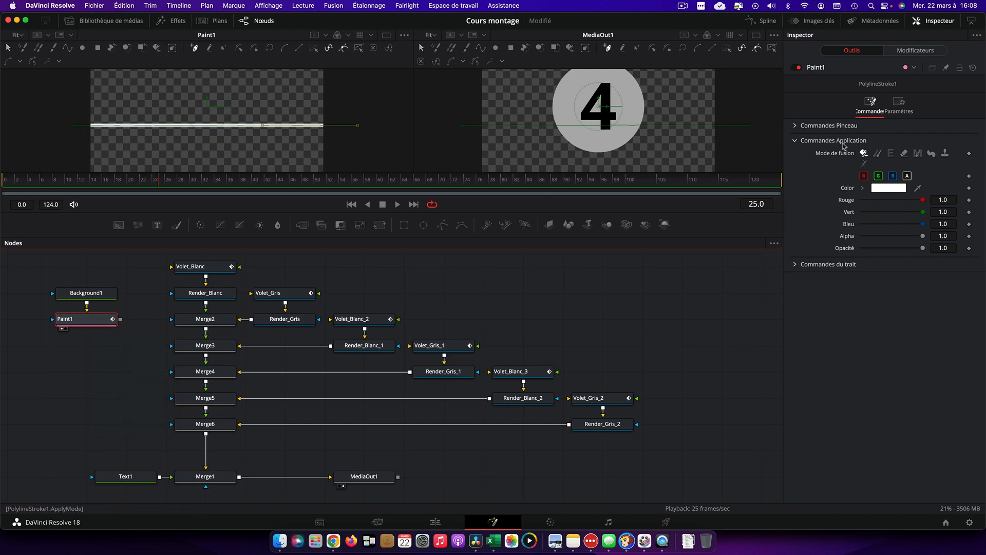
- Give the polyline stroke a hard circular brush, a black colour and a size of 0.0031
{"action": "left_click", "coordinate": [796, 125]}
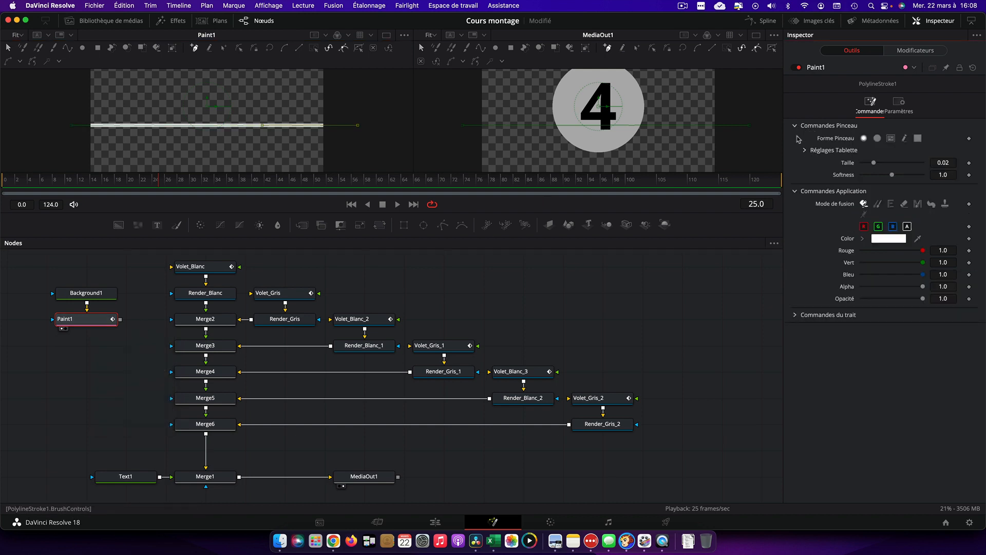
{"action": "left_click", "coordinate": [877, 138]}
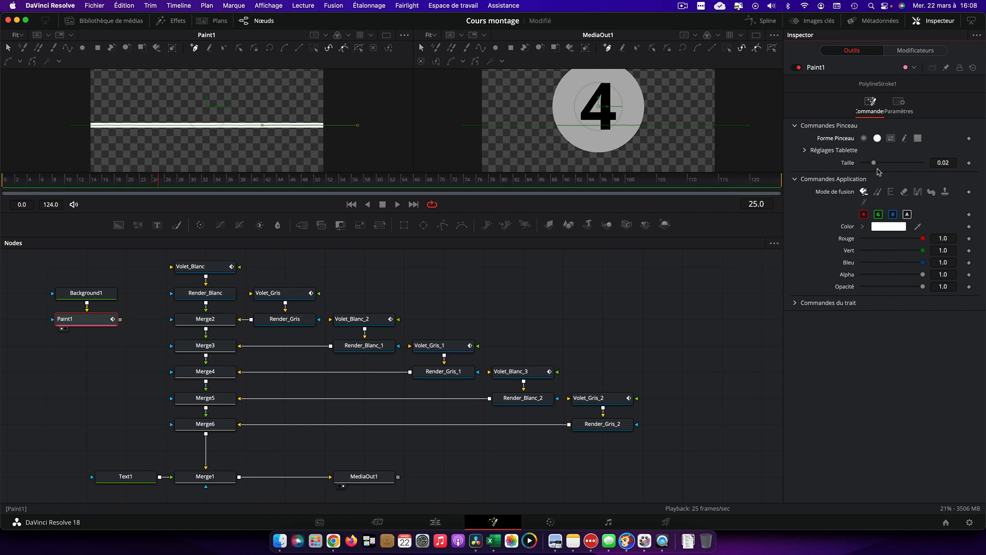
{"action": "left_click", "coordinate": [887, 226]}
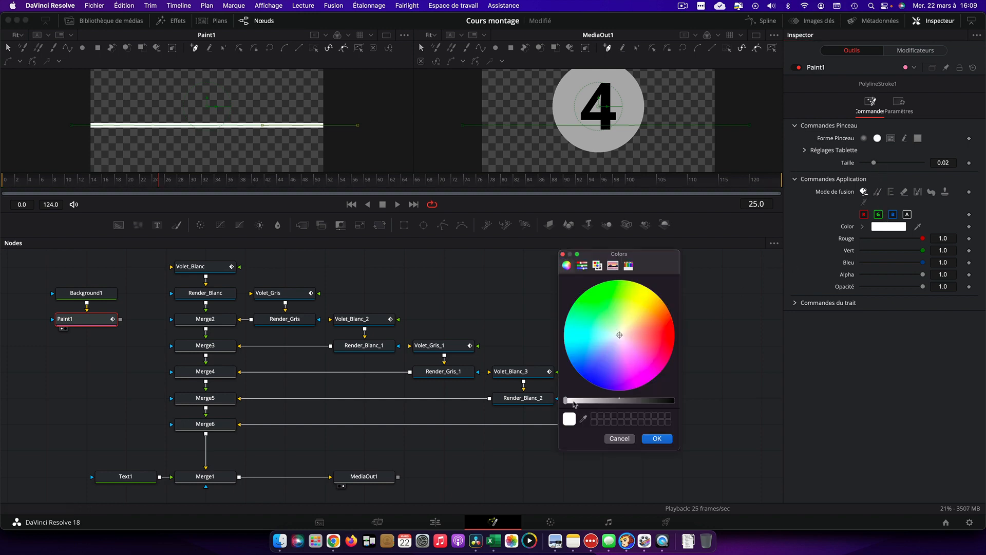
{"action": "left_click_drag", "start_coordinate": [565, 400], "coordinate": [674, 400]}
{"action": "left_click", "coordinate": [656, 438]}
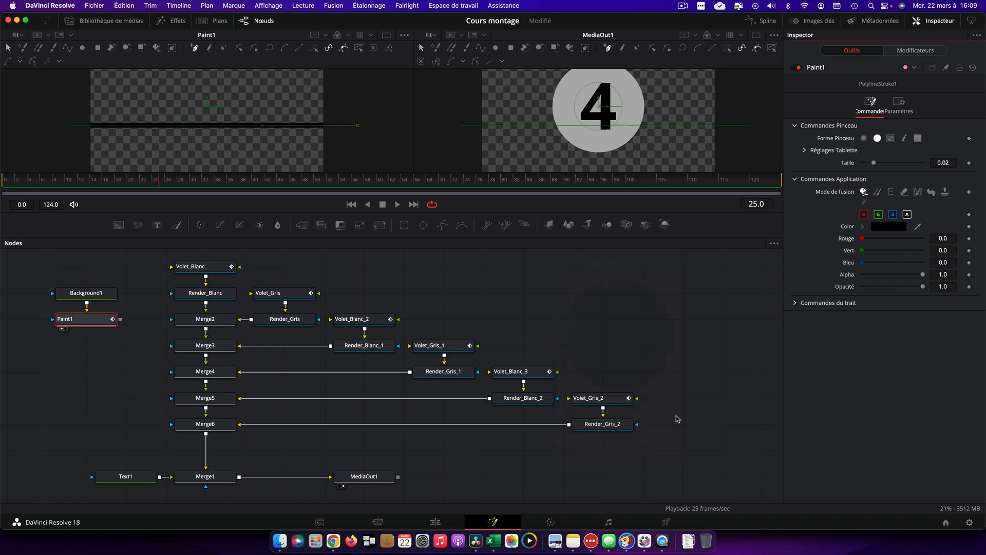
{"action": "left_click_drag", "start_coordinate": [873, 163], "coordinate": [866, 166]}
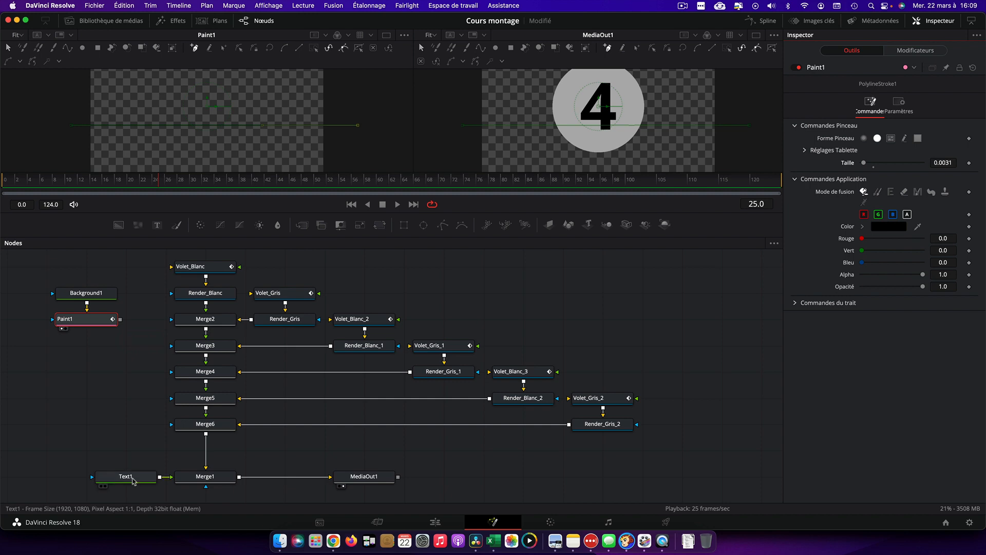
- Merge Paint1 over Text1 ahead of Merge1, and align the Background1 and Paint1 nodes above the new merge
{"action": "left_click_drag", "start_coordinate": [129, 472], "coordinate": [33, 476]}
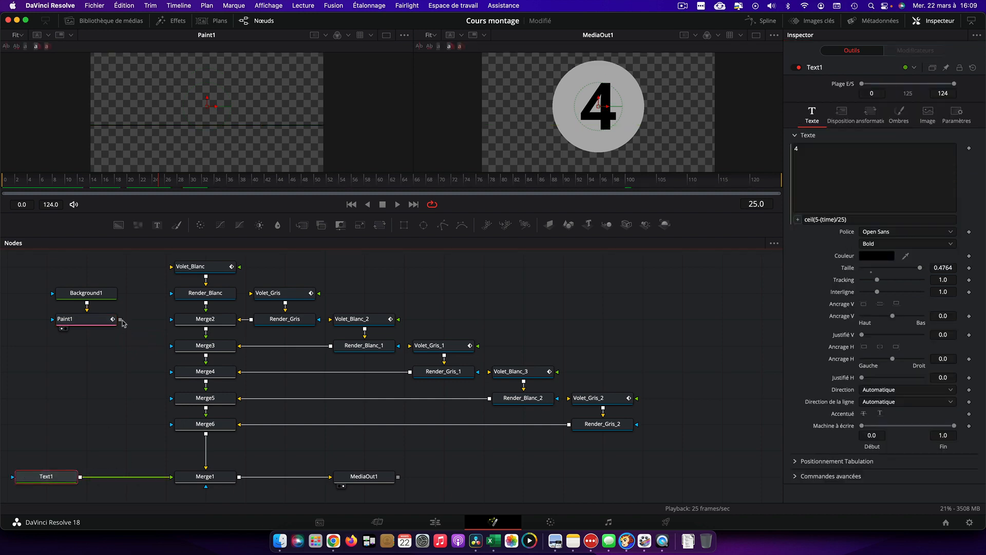
{"action": "mouse_move", "coordinate": [120, 319]}
{"action": "left_mouse_down"}
{"action": "mouse_move", "coordinate": [136, 341]}
{"action": "mouse_move", "coordinate": [114, 465]}
{"action": "mouse_move", "coordinate": [90, 477]}
{"action": "left_mouse_up"}
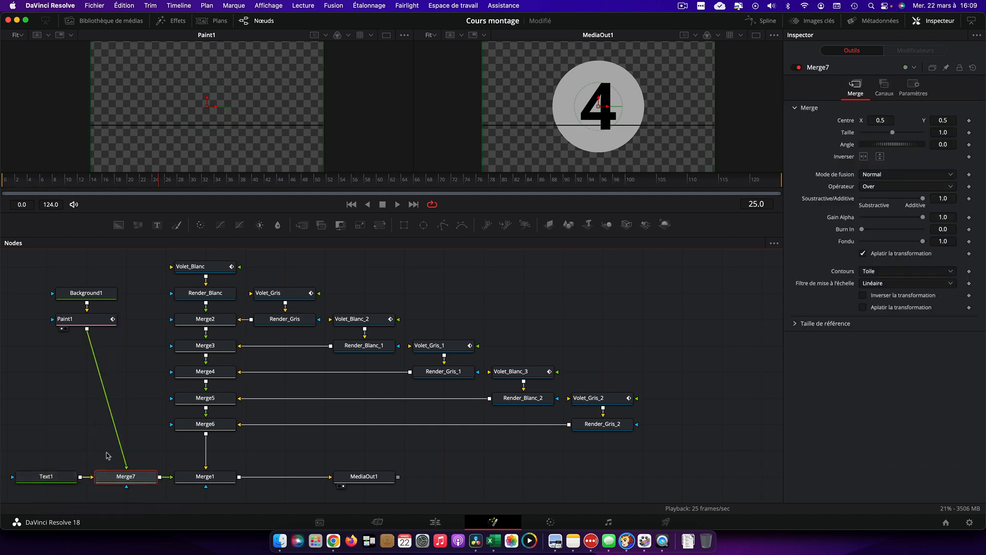
{"action": "mouse_move", "coordinate": [48, 277]}
{"action": "left_mouse_down"}
{"action": "mouse_move", "coordinate": [113, 316]}
{"action": "mouse_move", "coordinate": [118, 341]}
{"action": "mouse_move", "coordinate": [150, 321]}
{"action": "left_mouse_up"}
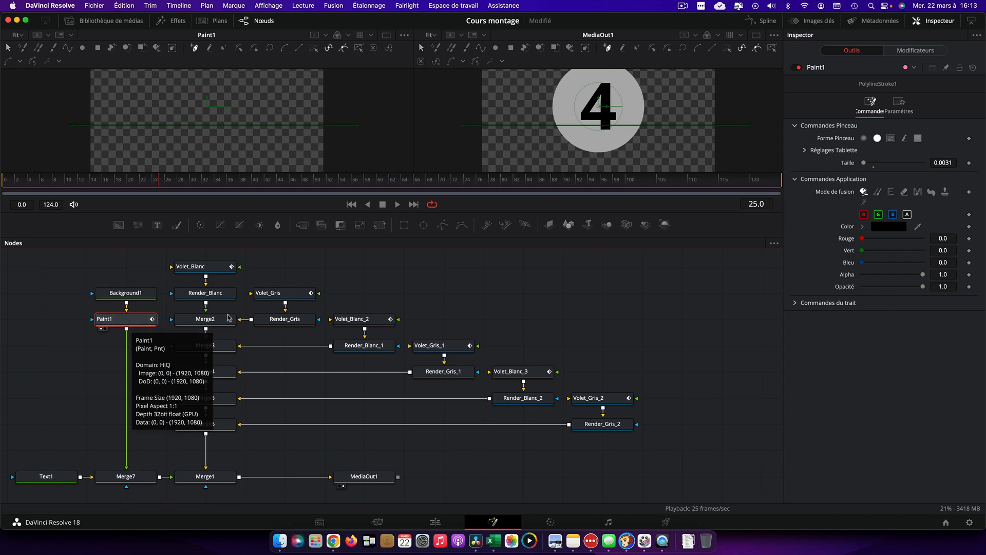
- Insert a Transform node after Paint1 and set its centre Y to 0.66 to raise the line
{"action": "left_click", "coordinate": [378, 229]}
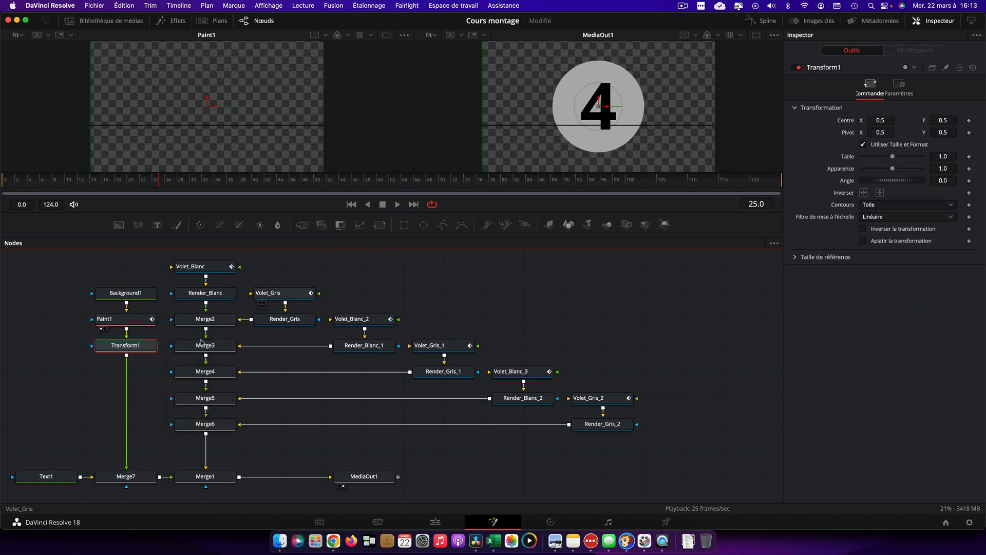
{"action": "mouse_move", "coordinate": [141, 353]}
{"action": "left_mouse_down"}
{"action": "mouse_move", "coordinate": [92, 353]}
{"action": "mouse_move", "coordinate": [141, 355]}
{"action": "left_mouse_up"}
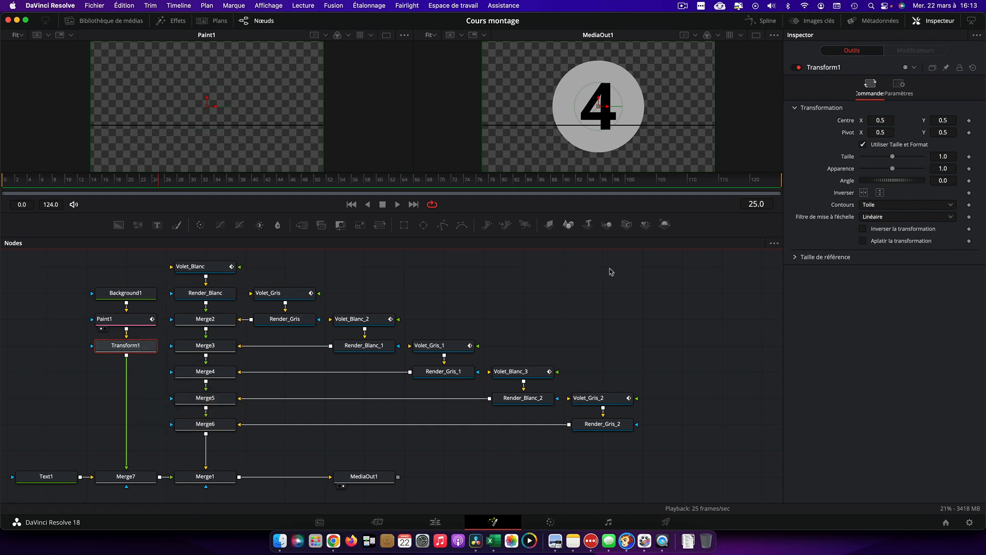
{"action": "left_click_drag", "start_coordinate": [947, 121], "coordinate": [985, 122]}
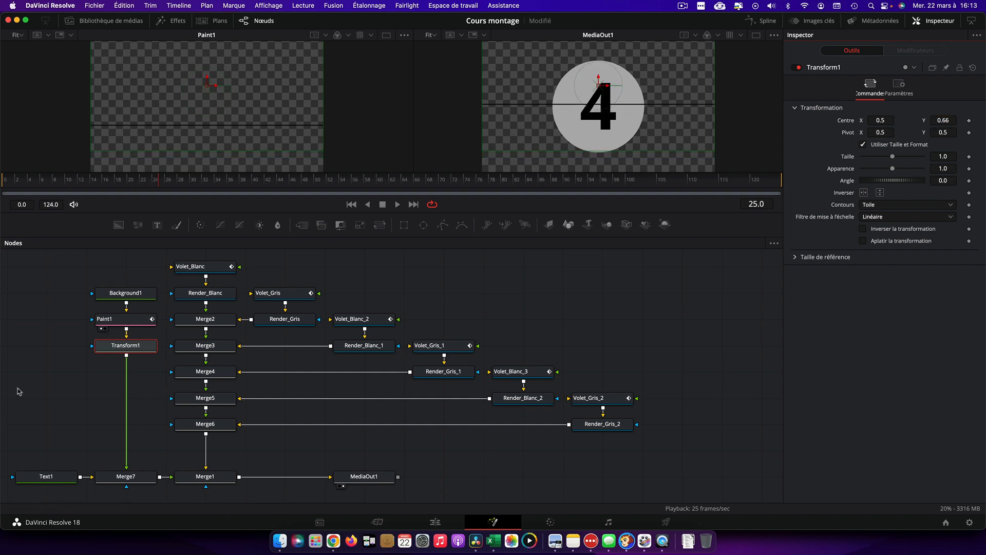
- Duplicate the Background1, Paint1 and Transform1 nodes and place the copied column beside the originals
{"action": "mouse_move", "coordinate": [83, 281]}
{"action": "left_mouse_down"}
{"action": "mouse_move", "coordinate": [135, 310]}
{"action": "mouse_move", "coordinate": [136, 356]}
{"action": "left_mouse_up"}
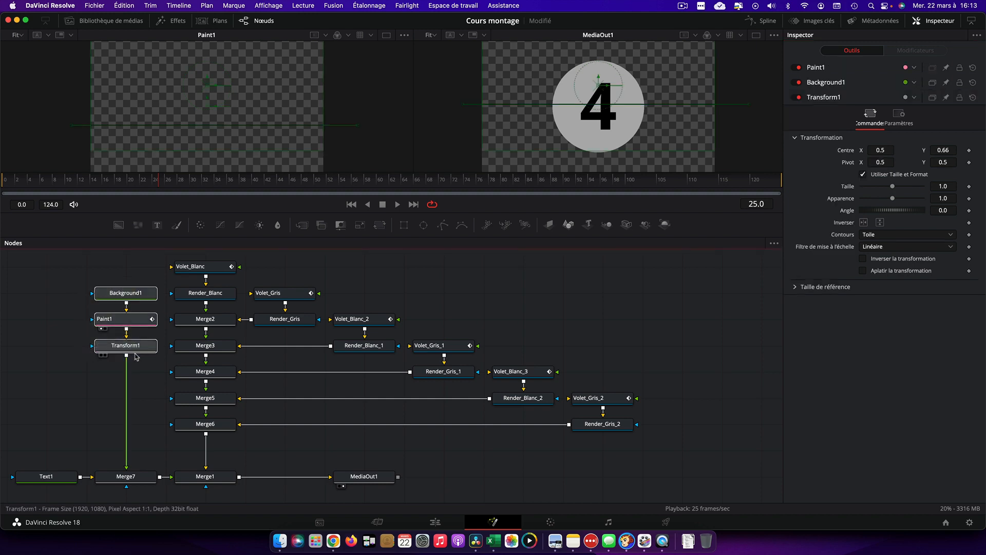
{"action": "key", "text": "super+v"}
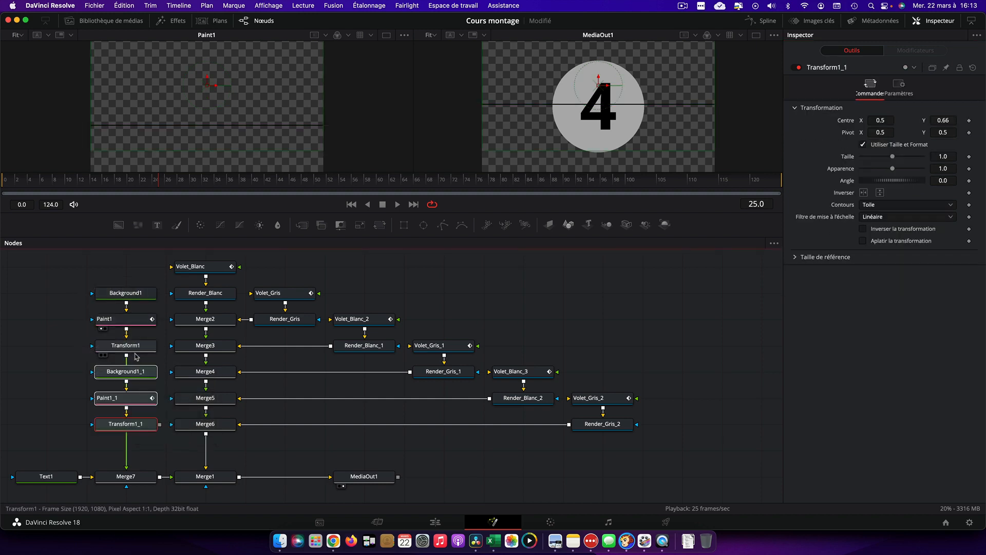
{"action": "mouse_move", "coordinate": [133, 375]}
{"action": "left_mouse_down"}
{"action": "mouse_move", "coordinate": [88, 373]}
{"action": "mouse_move", "coordinate": [47, 322]}
{"action": "mouse_move", "coordinate": [53, 304]}
{"action": "left_mouse_up"}
{"action": "left_click", "coordinate": [53, 303]}
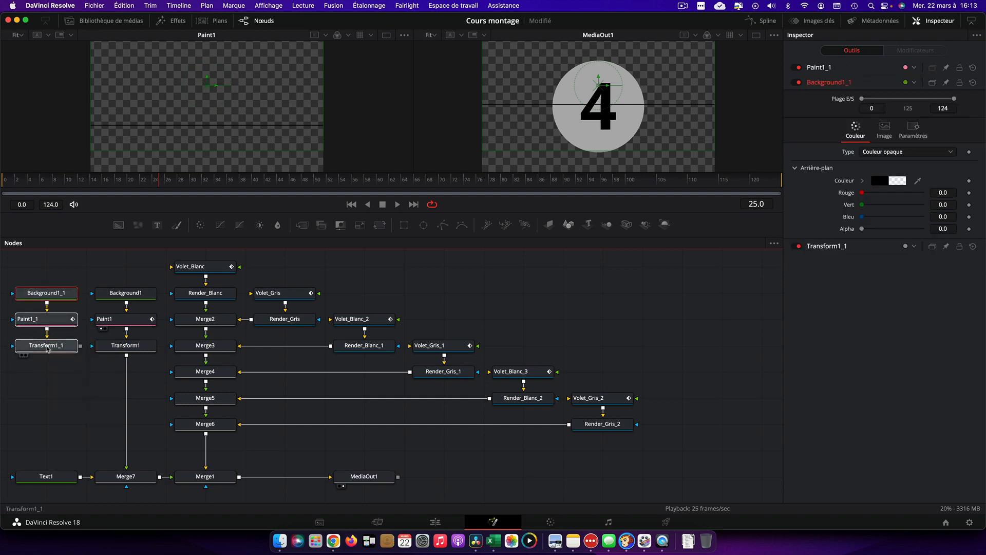
- Set the angle of the copied Transform1_1 node to 90 to make its line vertical
{"action": "left_click", "coordinate": [51, 357]}
{"action": "left_click", "coordinate": [50, 349]}
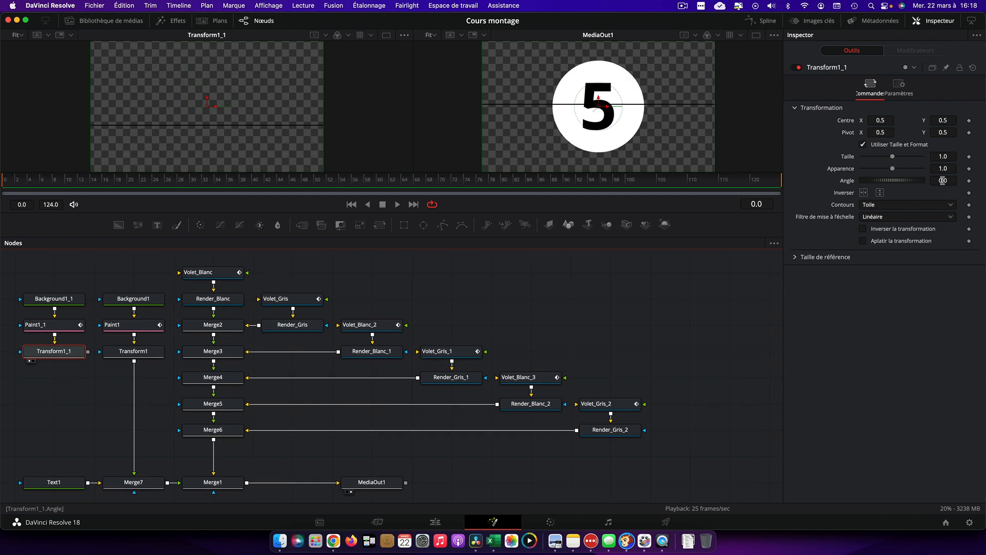
{"action": "left_click", "coordinate": [943, 180]}
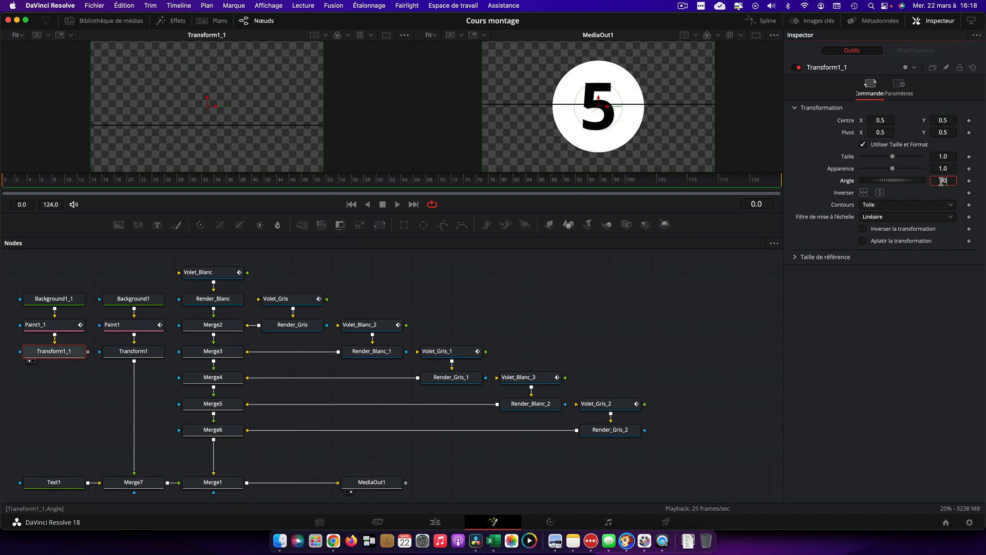
{"action": "key", "text": "Tab"}
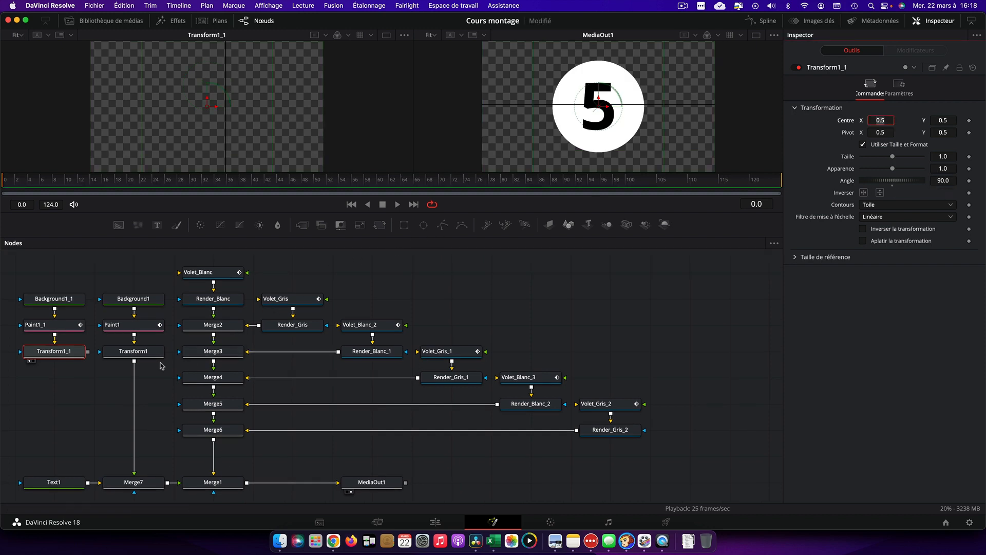
- Merge Transform1_1 over Transform1 with the node columns aligned, and reduce Transform1_1's centre X to centre the vertical line on the disc
{"action": "mouse_move", "coordinate": [90, 354]}
{"action": "left_mouse_down"}
{"action": "mouse_move", "coordinate": [137, 364]}
{"action": "mouse_move", "coordinate": [116, 406]}
{"action": "mouse_move", "coordinate": [107, 403]}
{"action": "mouse_move", "coordinate": [144, 380]}
{"action": "mouse_move", "coordinate": [145, 358]}
{"action": "left_mouse_up"}
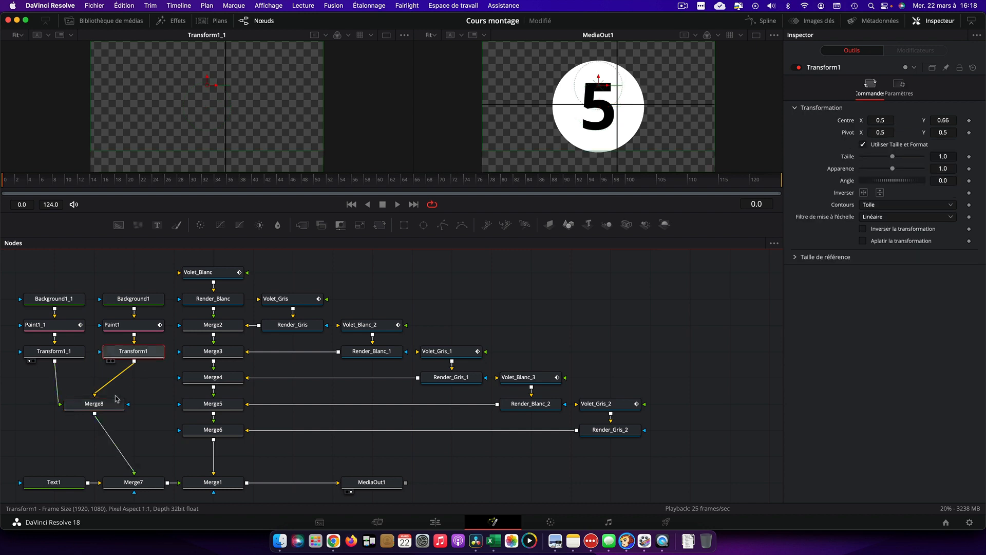
{"action": "mouse_move", "coordinate": [97, 404]}
{"action": "left_mouse_down"}
{"action": "mouse_move", "coordinate": [136, 405]}
{"action": "mouse_move", "coordinate": [137, 379]}
{"action": "left_mouse_up"}
{"action": "left_click_drag", "start_coordinate": [53, 284], "coordinate": [63, 380]}
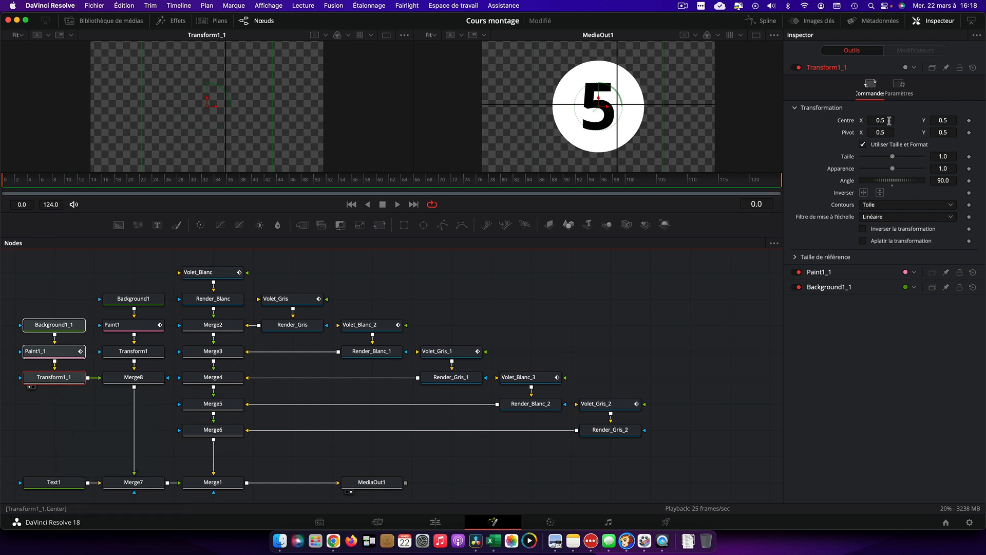
{"action": "left_click_drag", "start_coordinate": [885, 122], "coordinate": [865, 121]}
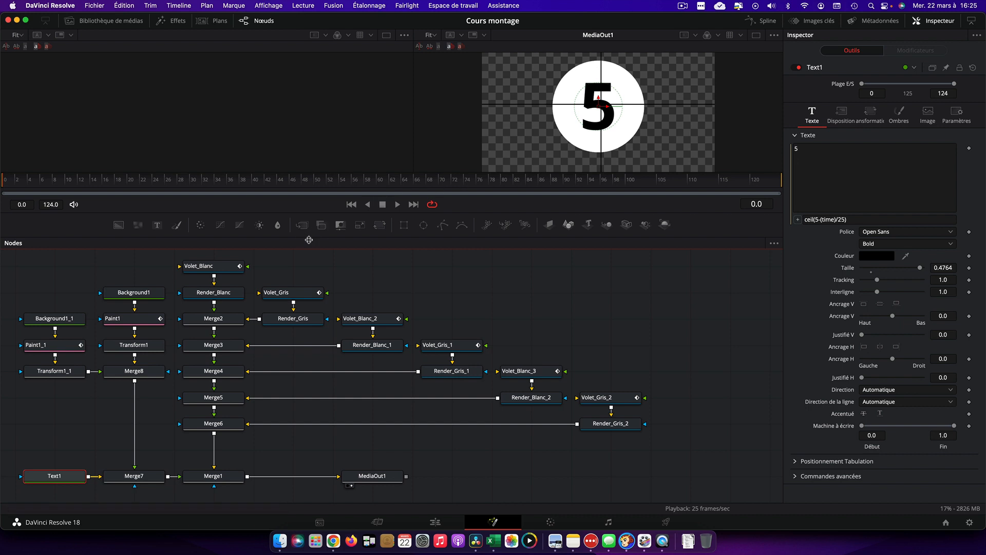
- Add a black Background node masked by a new ellipse, and make the ellipse a non-solid outline with a border width of 0.01
{"action": "left_click_drag", "start_coordinate": [424, 225], "coordinate": [611, 291]}
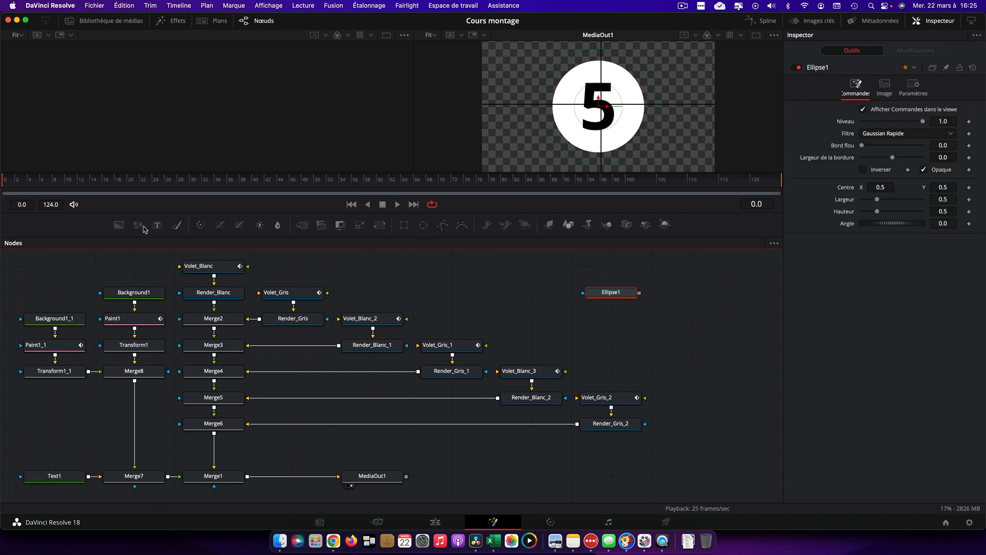
{"action": "left_click_drag", "start_coordinate": [119, 226], "coordinate": [607, 319]}
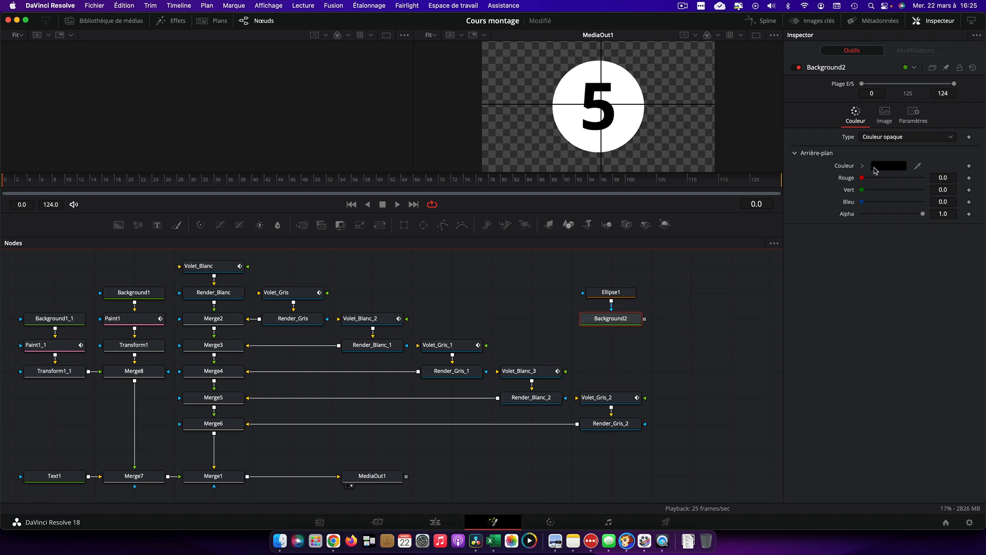
{"action": "left_click", "coordinate": [621, 295]}
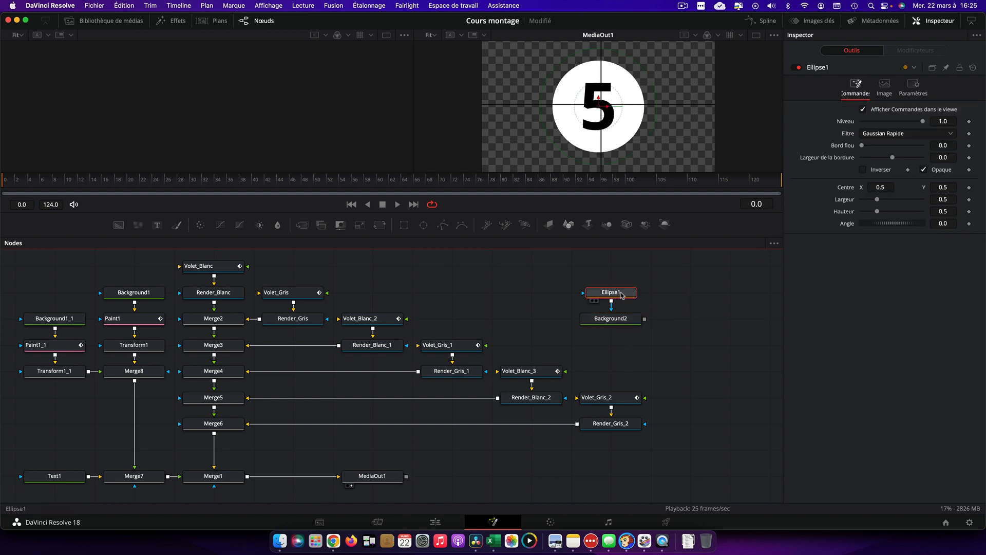
{"action": "left_click", "coordinate": [924, 170]}
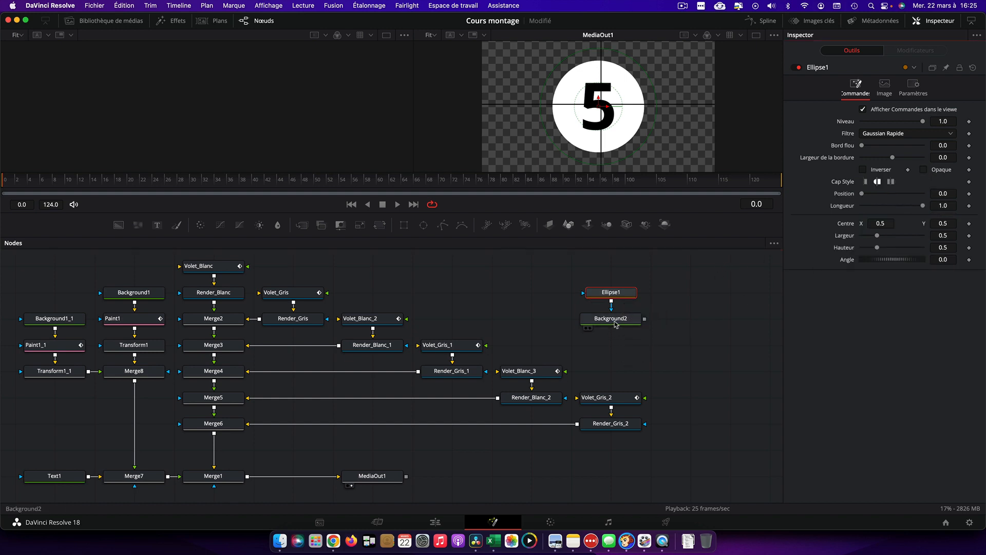
{"action": "left_click_drag", "start_coordinate": [614, 321], "coordinate": [226, 153]}
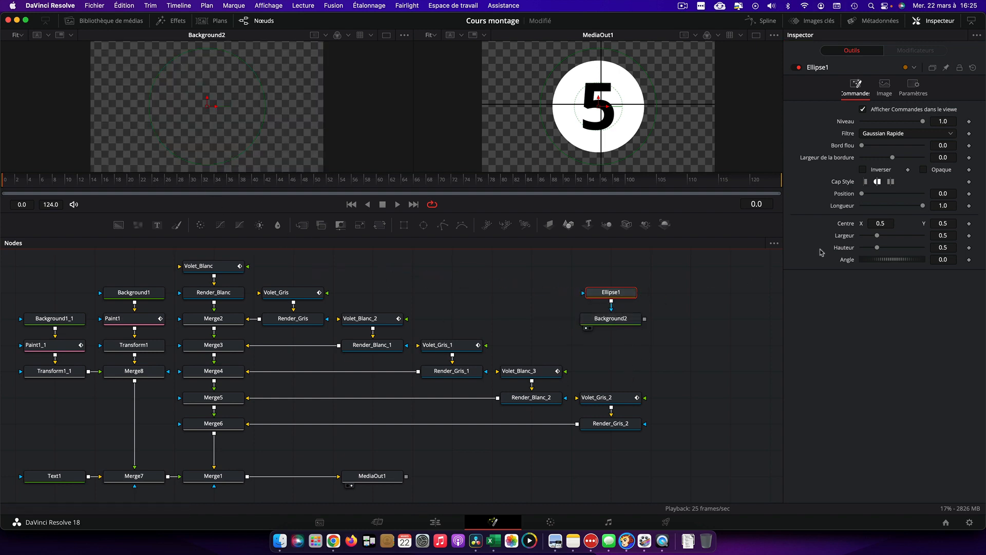
{"action": "left_click_drag", "start_coordinate": [893, 159], "coordinate": [896, 160]}
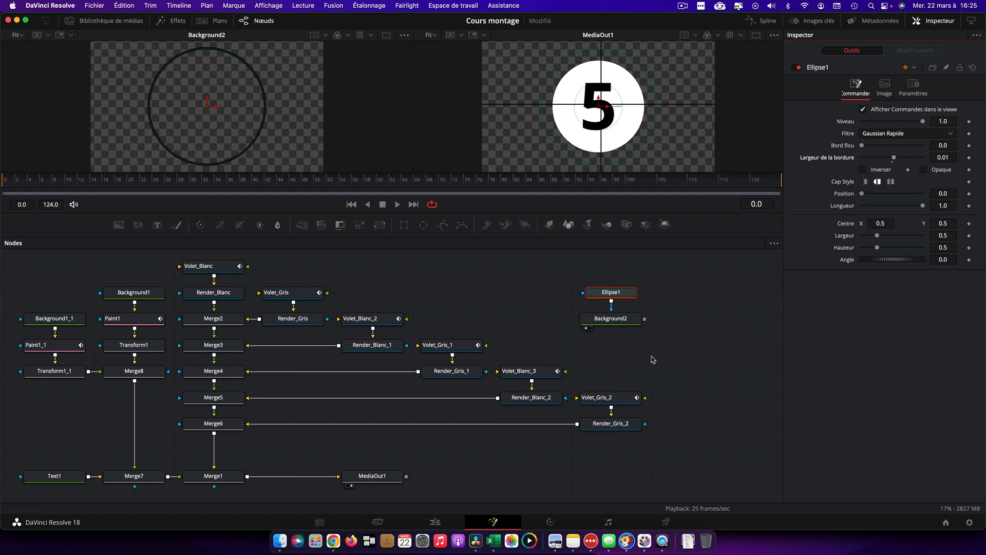
- Move the Ellipse1 and Background2 nodes above Background1_1, and shift the whole node tree to free space beside it
{"action": "left_click_drag", "start_coordinate": [571, 276], "coordinate": [61, 295]}
{"action": "left_click", "coordinate": [61, 295]}
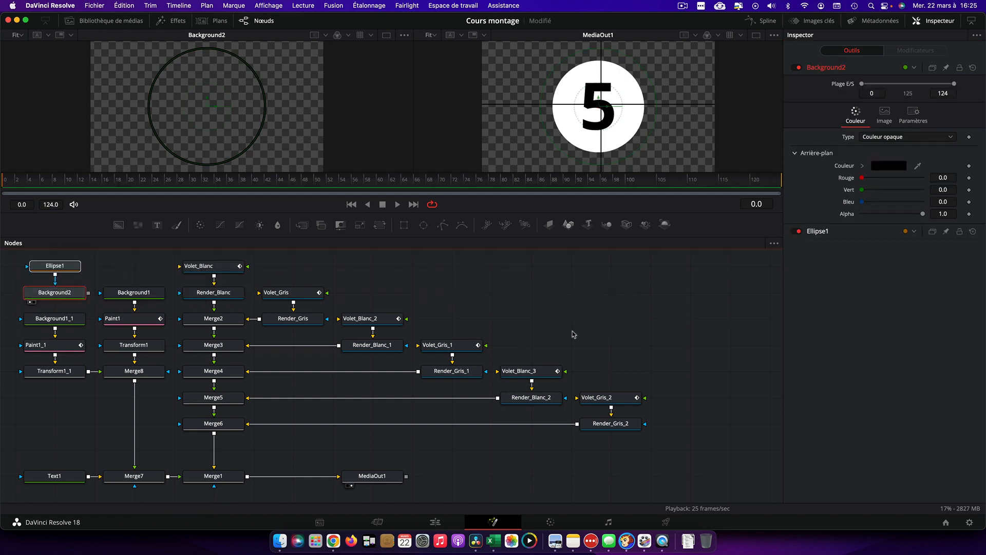
{"action": "left_click_drag", "start_coordinate": [648, 273], "coordinate": [23, 470]}
{"action": "scroll", "coordinate": [31, 457], "scroll_direction": "left", "scroll_amount": 3}
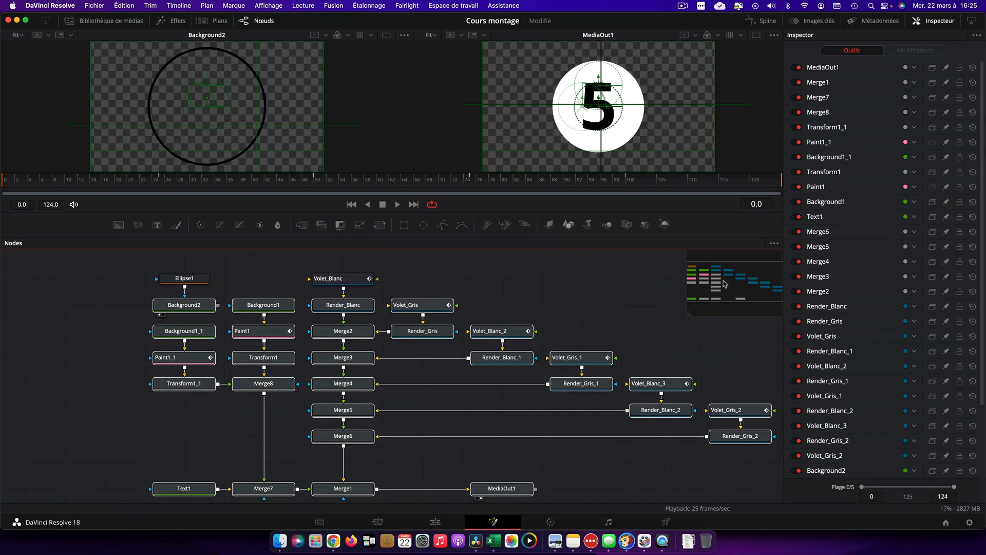
- Merge Background2 over Text1 ahead of Merge7, and align Ellipse1 and Background2 above the new merge
{"action": "left_click", "coordinate": [184, 278]}
{"action": "left_click", "coordinate": [185, 304], "text": "super"}
{"action": "left_click_drag", "start_coordinate": [185, 305], "coordinate": [66, 383]}
{"action": "left_click_drag", "start_coordinate": [185, 487], "coordinate": [25, 488]}
{"action": "left_click_drag", "start_coordinate": [99, 383], "coordinate": [59, 489]}
{"action": "left_click", "coordinate": [65, 373]}
{"action": "left_click", "coordinate": [66, 347], "text": "super"}
{"action": "left_click_drag", "start_coordinate": [65, 373], "coordinate": [105, 373]}
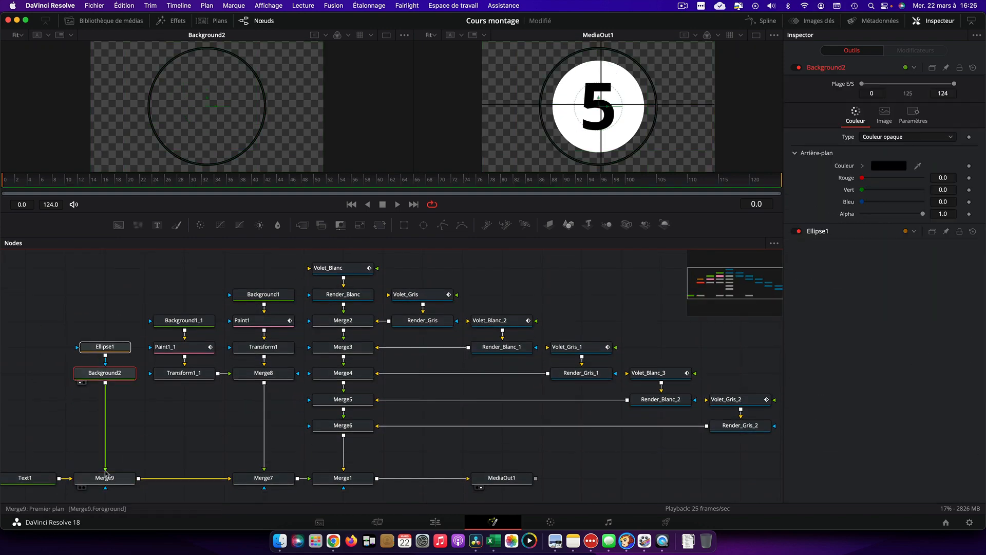
{"action": "left_click_drag", "start_coordinate": [105, 469], "coordinate": [72, 478]}
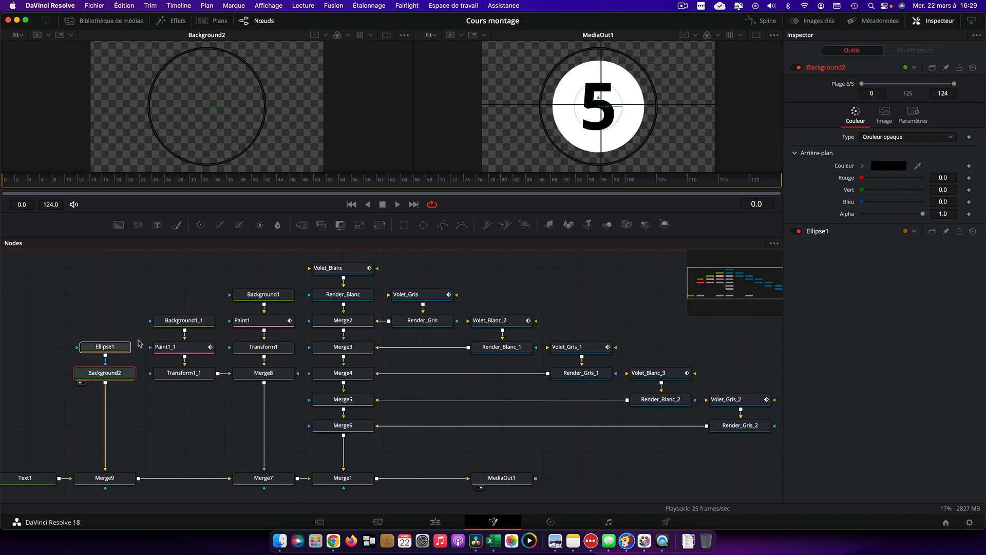
- Link Ellipse1's height to its width with the expression Width, and set the width to 0.409
{"action": "left_click", "coordinate": [116, 351]}
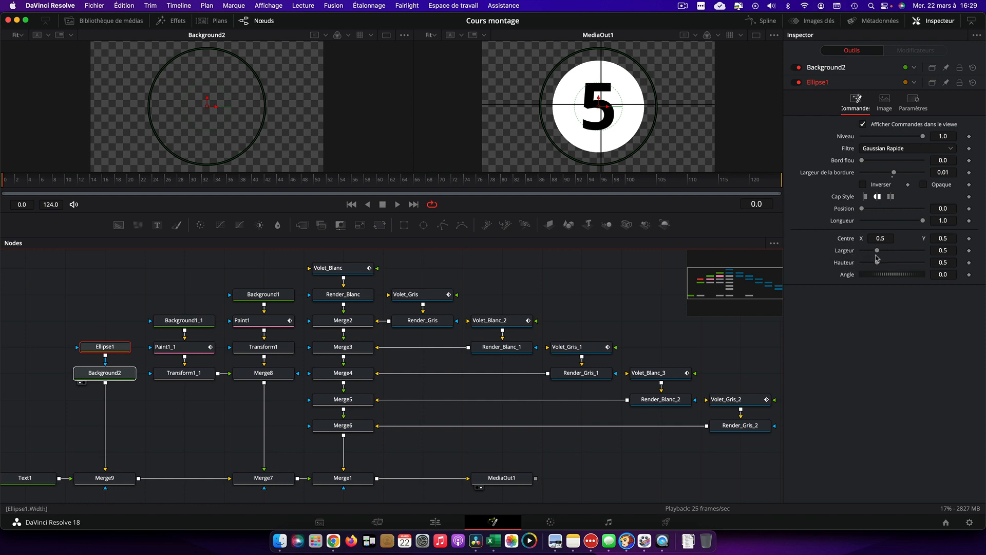
{"action": "right_click", "coordinate": [848, 265]}
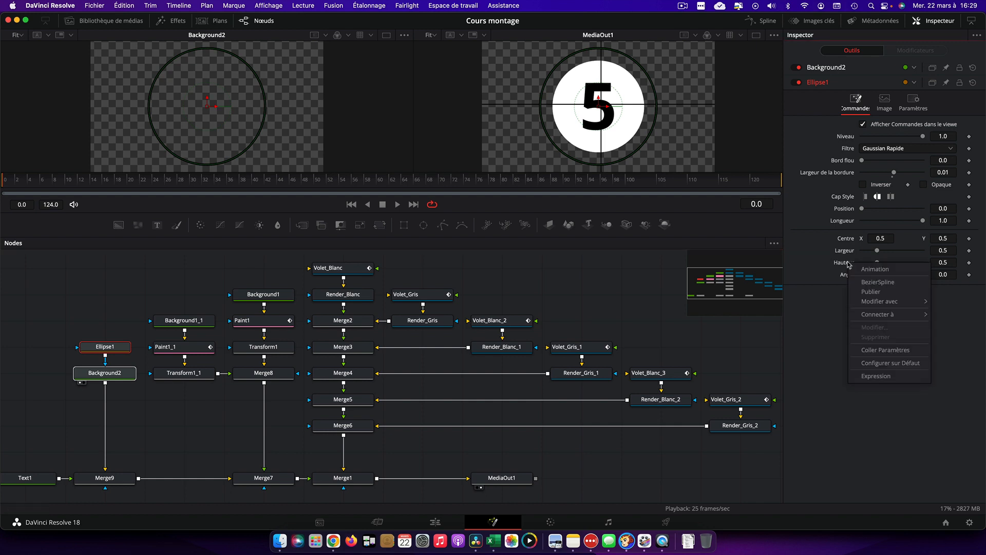
{"action": "left_click", "coordinate": [869, 377]}
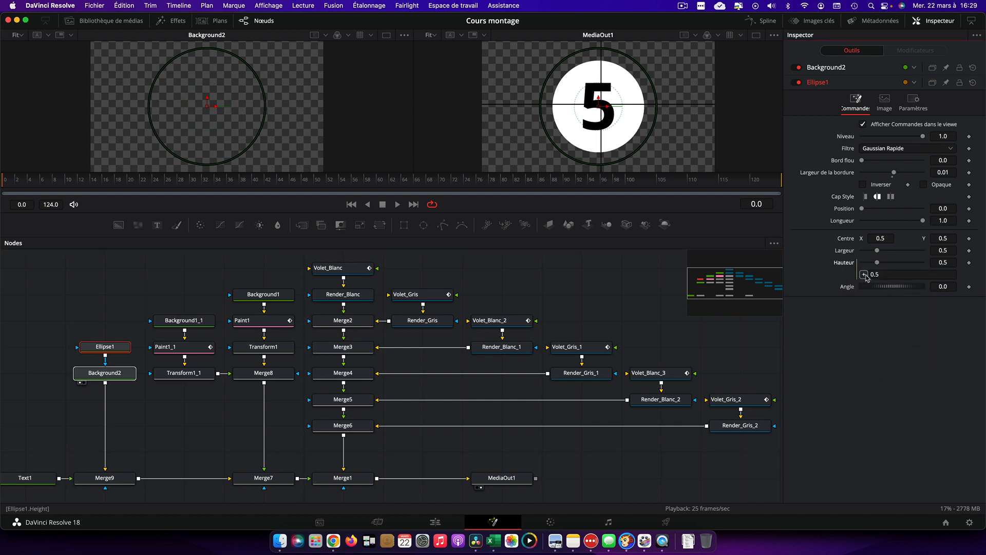
{"action": "mouse_move", "coordinate": [864, 263]}
{"action": "left_mouse_down"}
{"action": "mouse_move", "coordinate": [845, 252]}
{"action": "mouse_move", "coordinate": [874, 250]}
{"action": "left_mouse_up"}
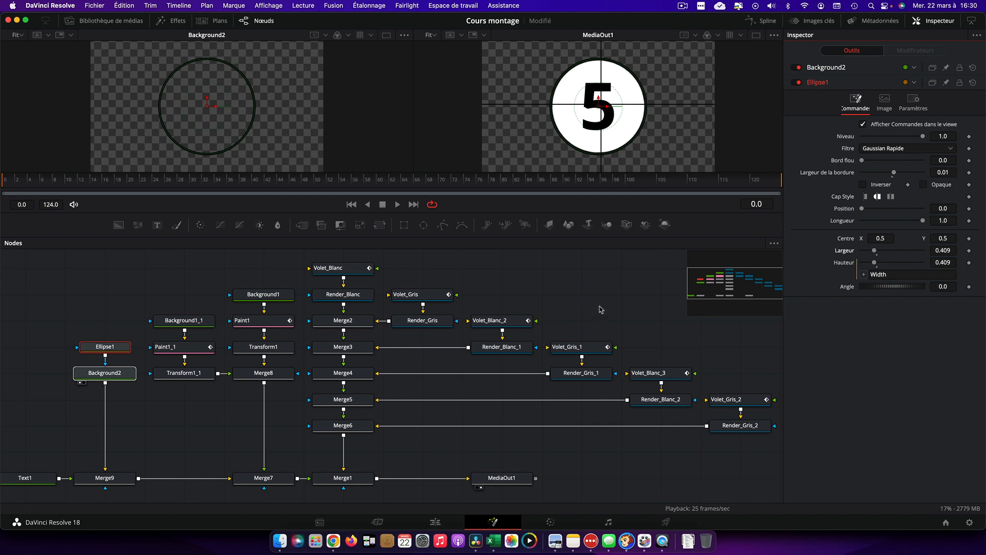
- Duplicate the Ellipse1 and Background2 nodes, merge the copy over Background2, and align the copied nodes beside the new merge
{"action": "left_click", "coordinate": [94, 331]}
{"action": "key", "text": "super+v"}
{"action": "left_click_drag", "start_coordinate": [184, 398], "coordinate": [66, 399]}
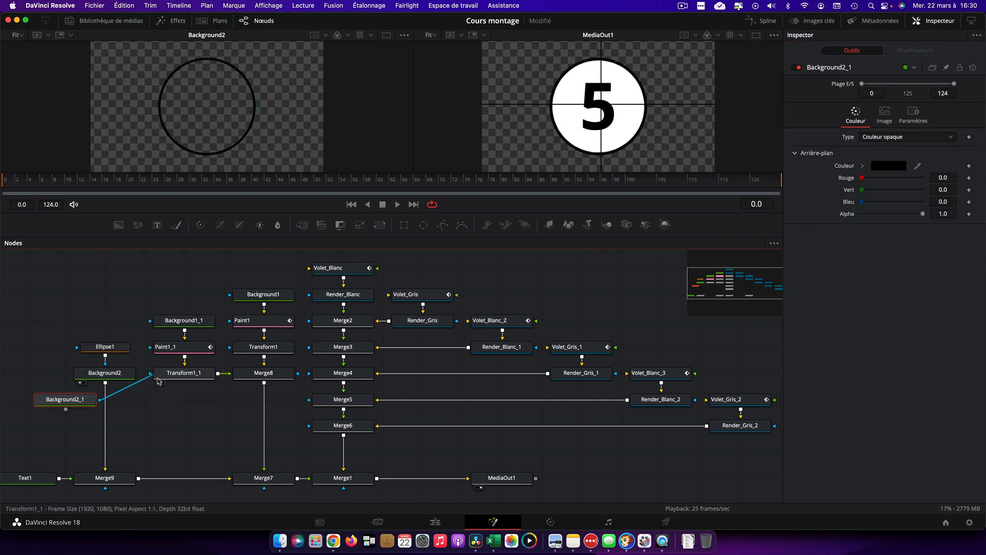
{"action": "left_click_drag", "start_coordinate": [169, 373], "coordinate": [169, 399]}
{"action": "left_click_drag", "start_coordinate": [175, 373], "coordinate": [15, 346]}
{"action": "left_click_drag", "start_coordinate": [180, 399], "coordinate": [179, 373]}
{"action": "left_click_drag", "start_coordinate": [59, 374], "coordinate": [109, 385]}
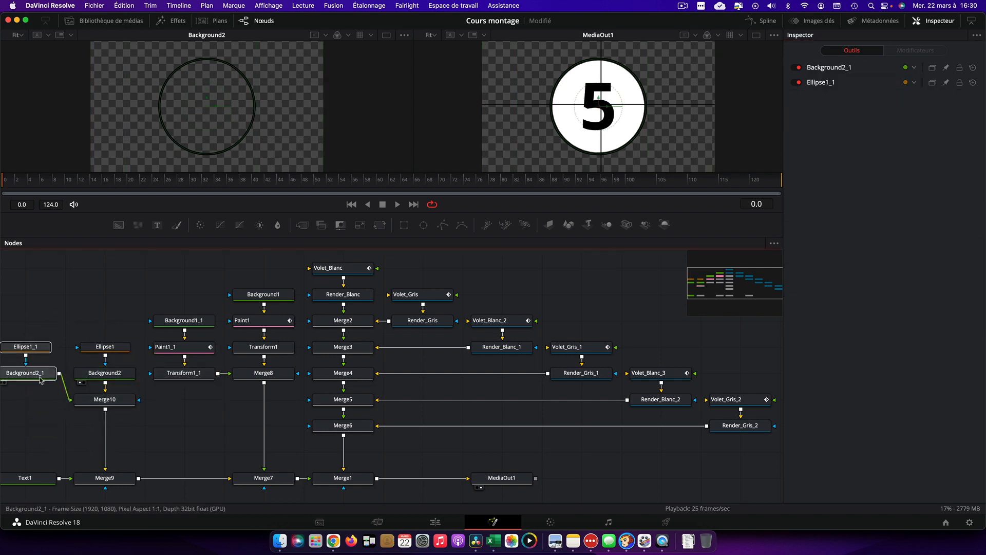
{"action": "left_click_drag", "start_coordinate": [40, 376], "coordinate": [39, 403]}
- Adjust the copied ellipse to form a second concentric ring, and play the countdown on the edit timeline
{"action": "left_click", "coordinate": [29, 373]}
{"action": "left_click_drag", "start_coordinate": [873, 236], "coordinate": [875, 236]}
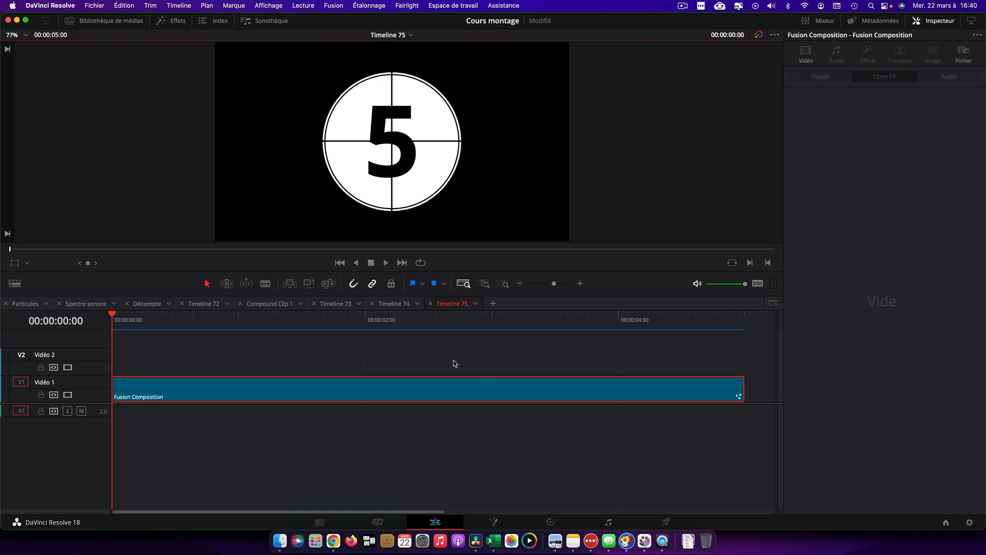
{"action": "key", "text": "space"}
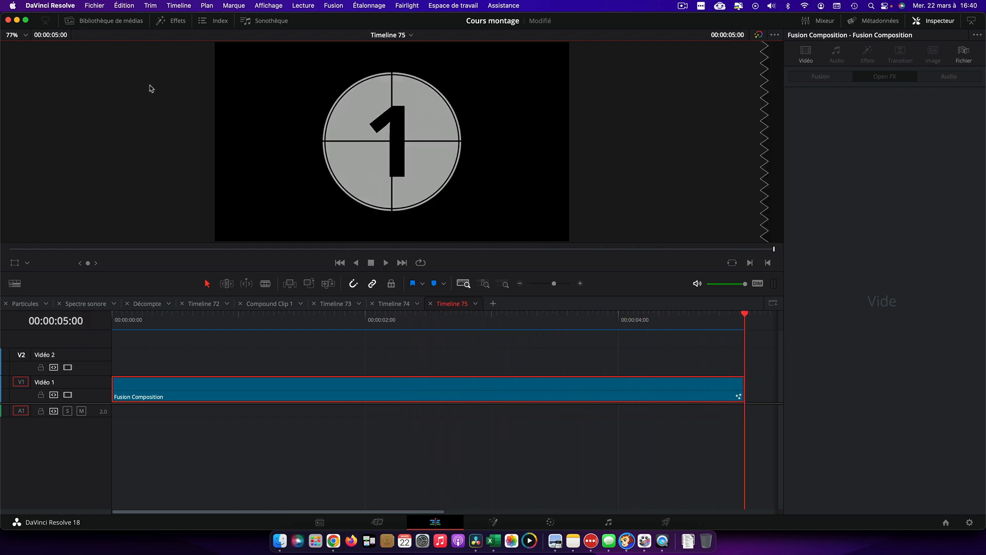
- Search the effects library for "fi" and apply the Détérioration de film effect to the Fusion Composition clip
{"action": "left_click", "coordinate": [172, 21]}
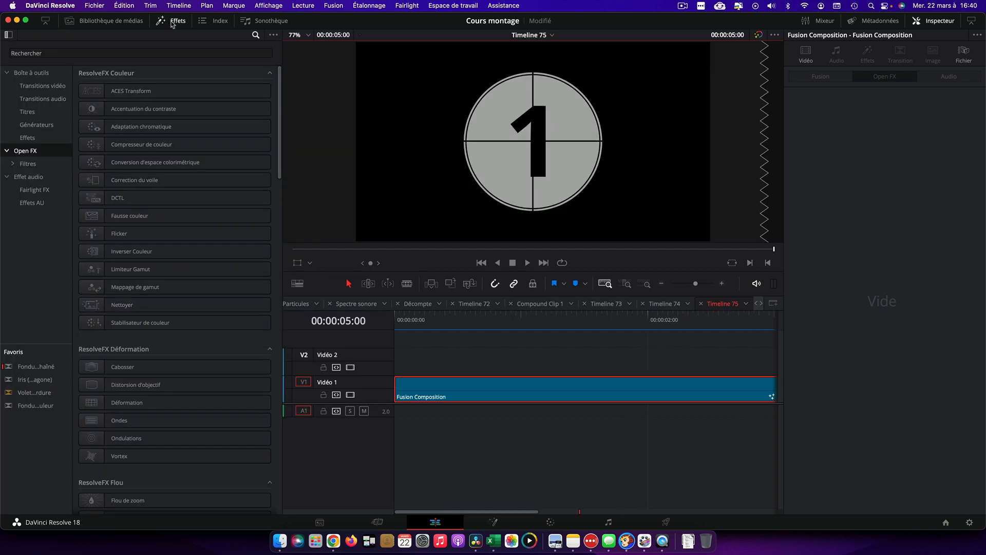
{"action": "left_click", "coordinate": [105, 52]}
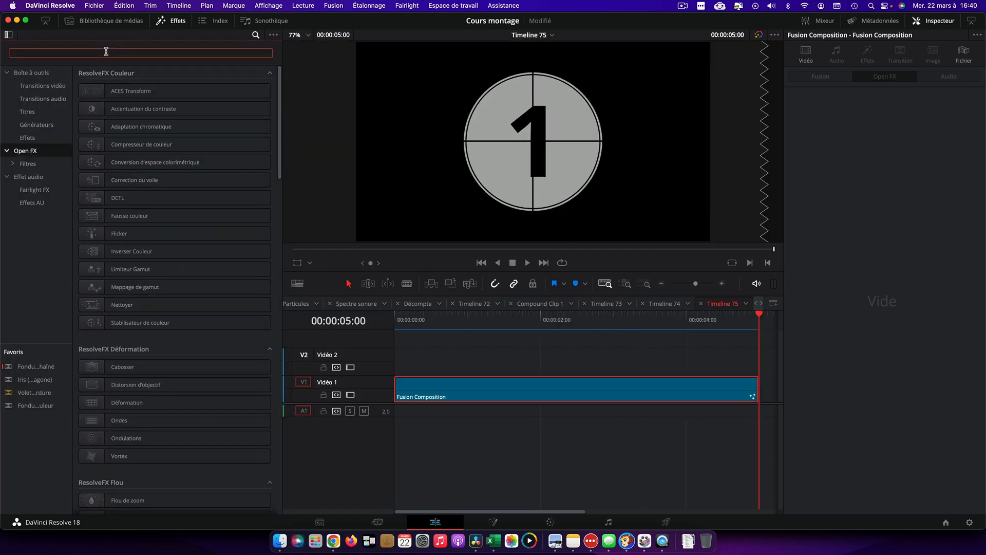
{"action": "type", "text": "fi"}
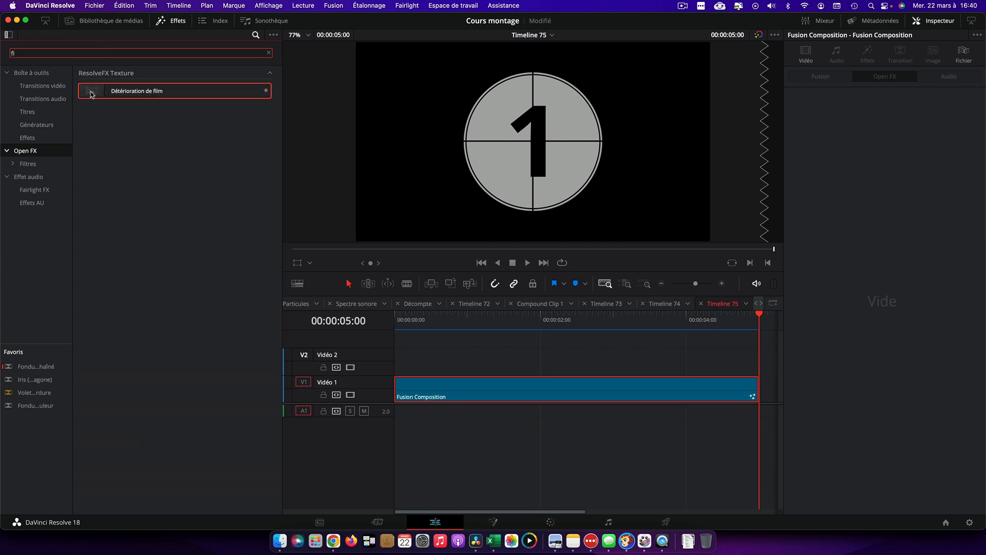
{"action": "left_click_drag", "start_coordinate": [91, 92], "coordinate": [465, 393]}
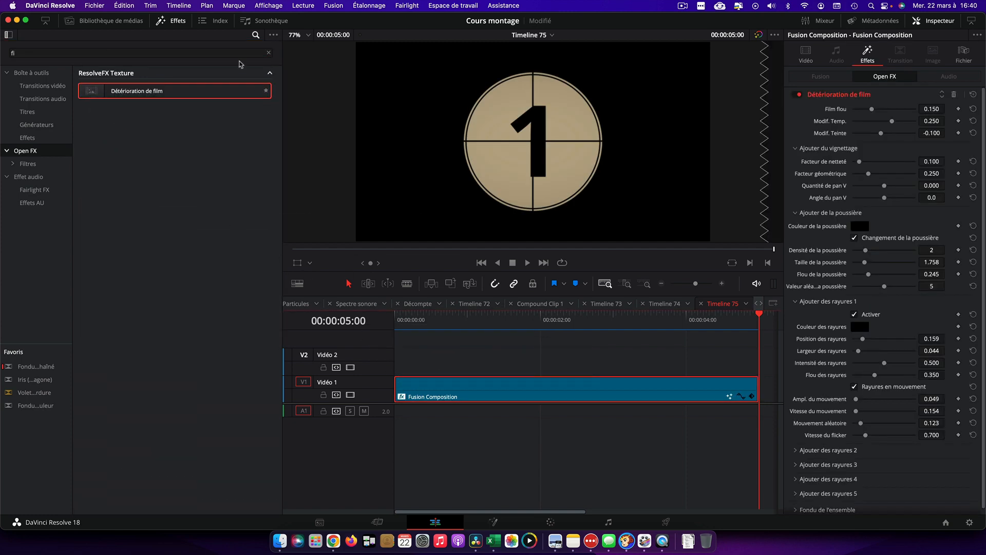
- Close the effects library, fit the whole clip in the timeline, and play the countdown from the start
{"action": "left_click", "coordinate": [168, 24]}
{"action": "key", "text": "shift+z"}
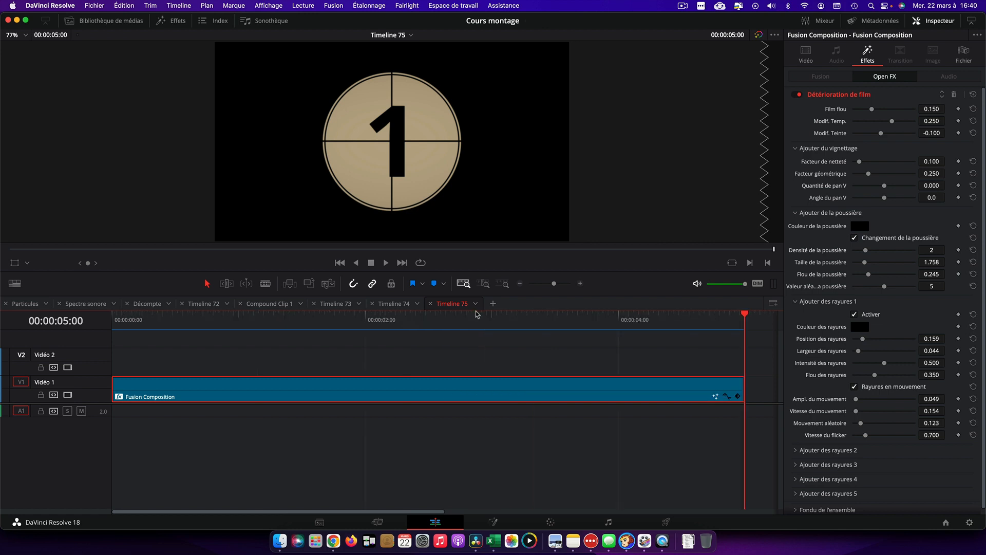
{"action": "key", "text": "Home"}
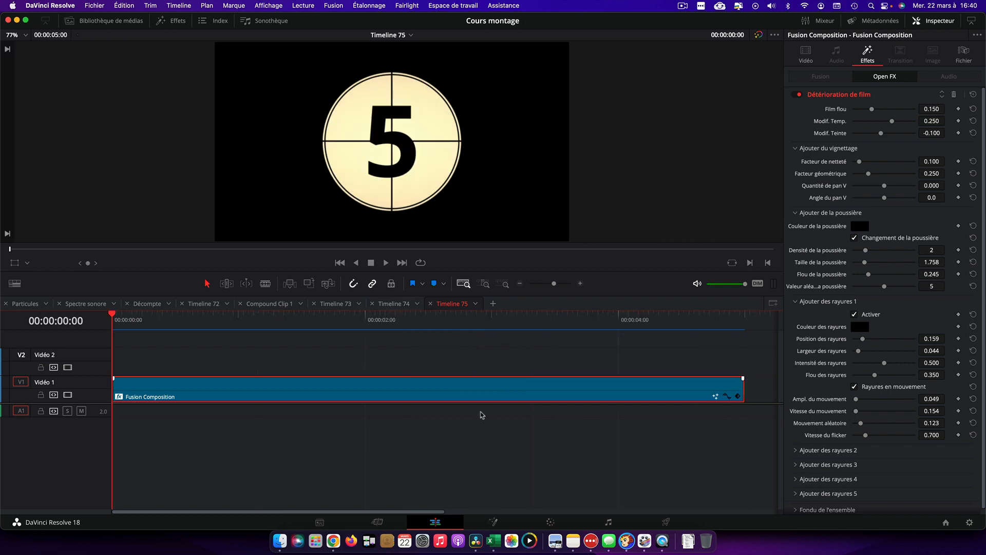
{"action": "key", "text": "space"}
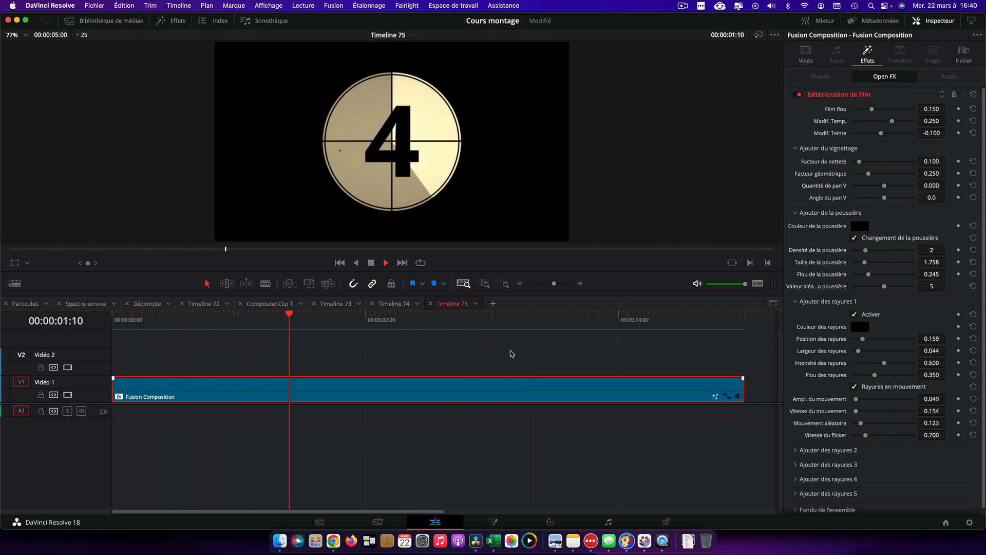